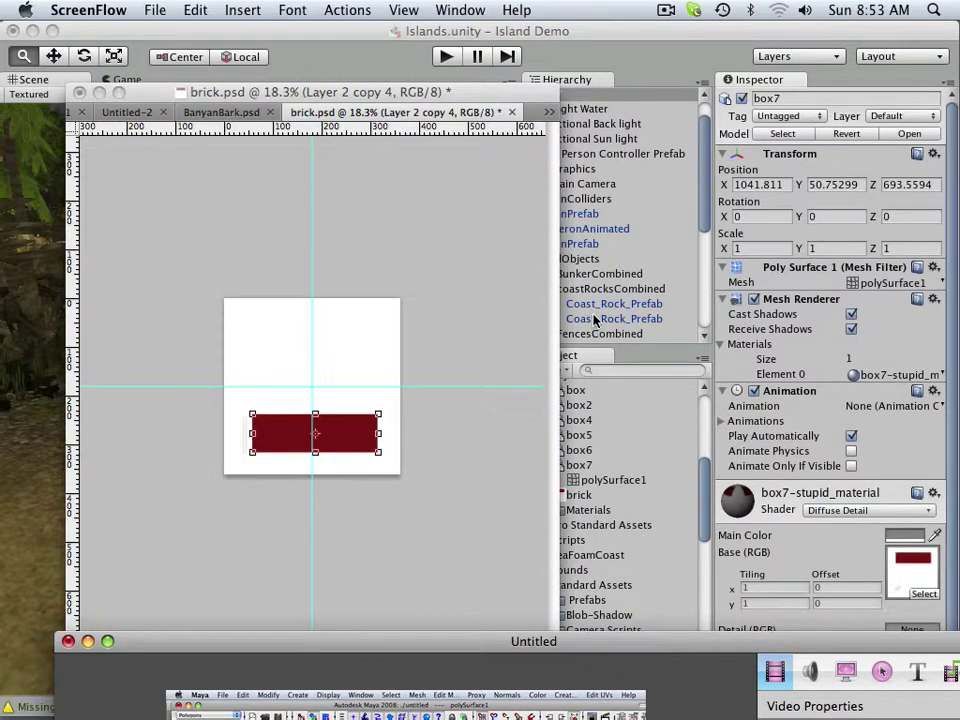
Bring brick.psd forward and zoom the view in to about 37%
left_click(318, 93)
left_click_drag(347, 428, 346, 441)
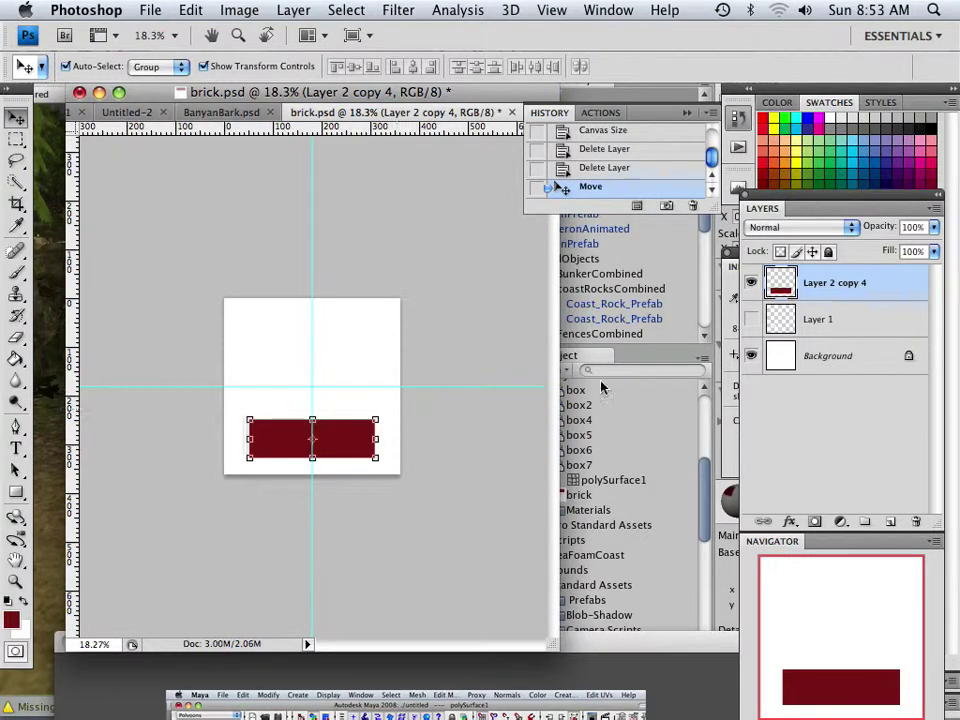
left_click_drag(828, 548, 668, 459)
left_click(674, 459)
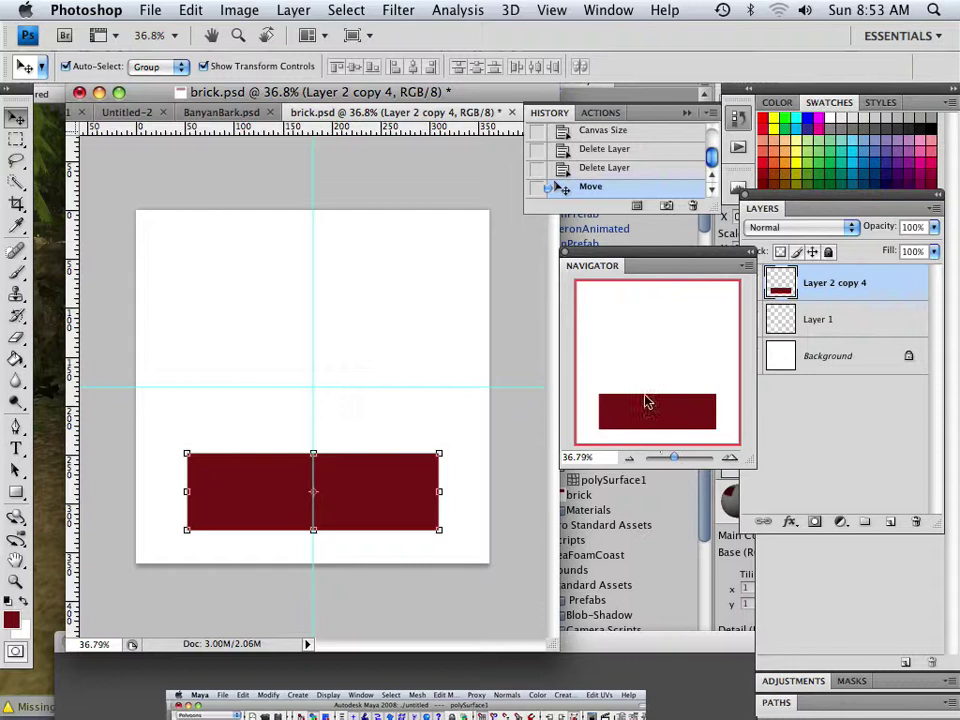
Centre the brick on the horizontal guide, its left end against the canvas's left edge
left_click_drag(370, 476, 374, 408)
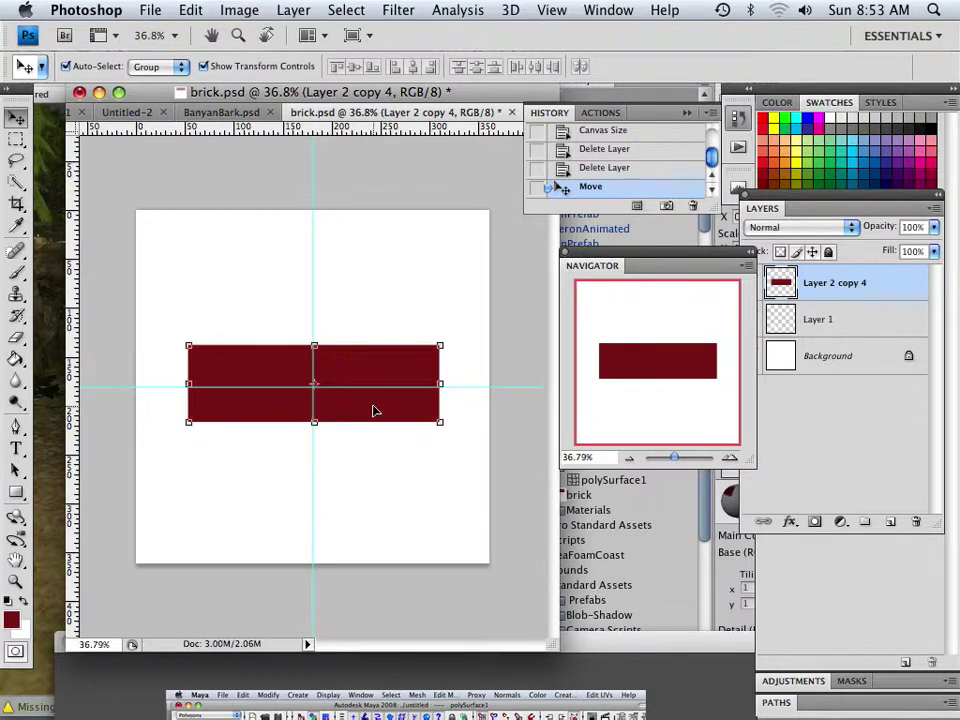
key("super+z")
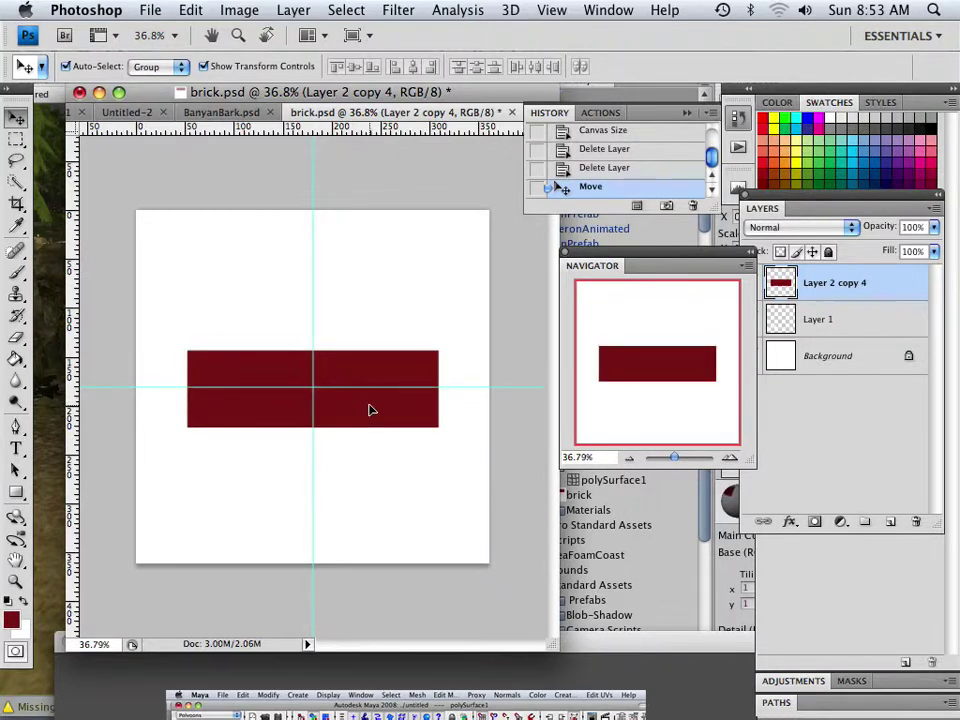
key("Up")
key("Up")
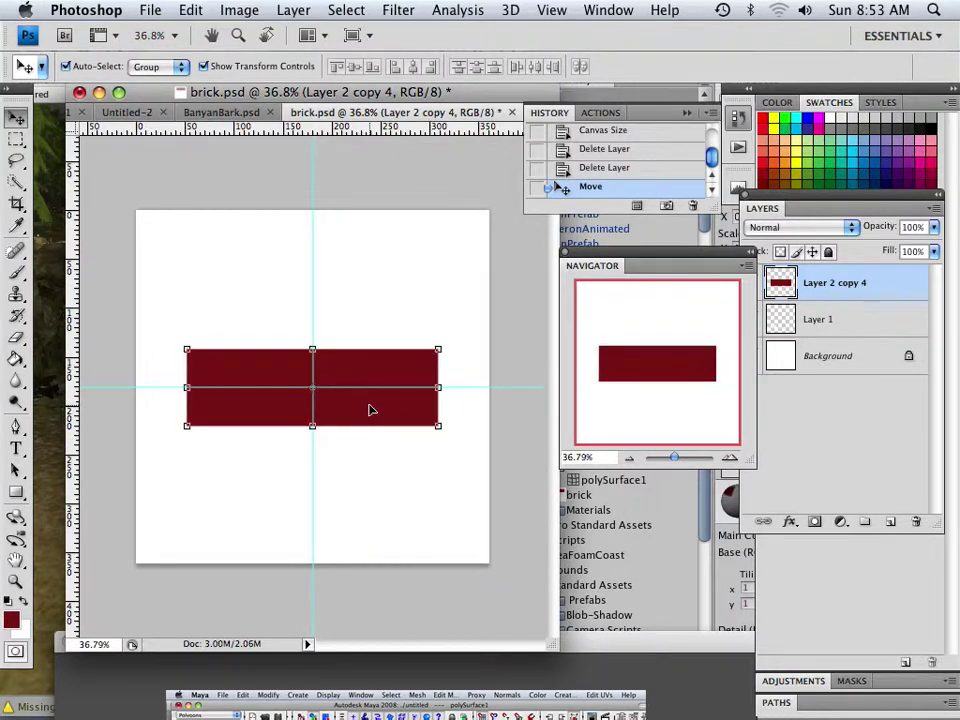
left_click_drag(390, 381, 433, 391)
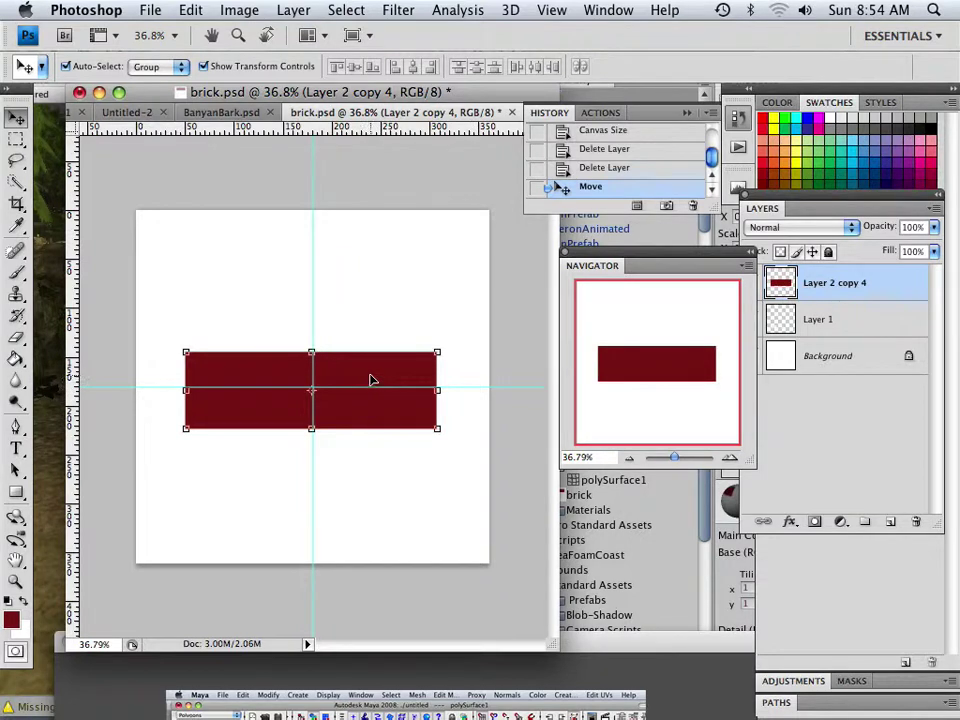
left_click_drag(369, 377, 372, 276)
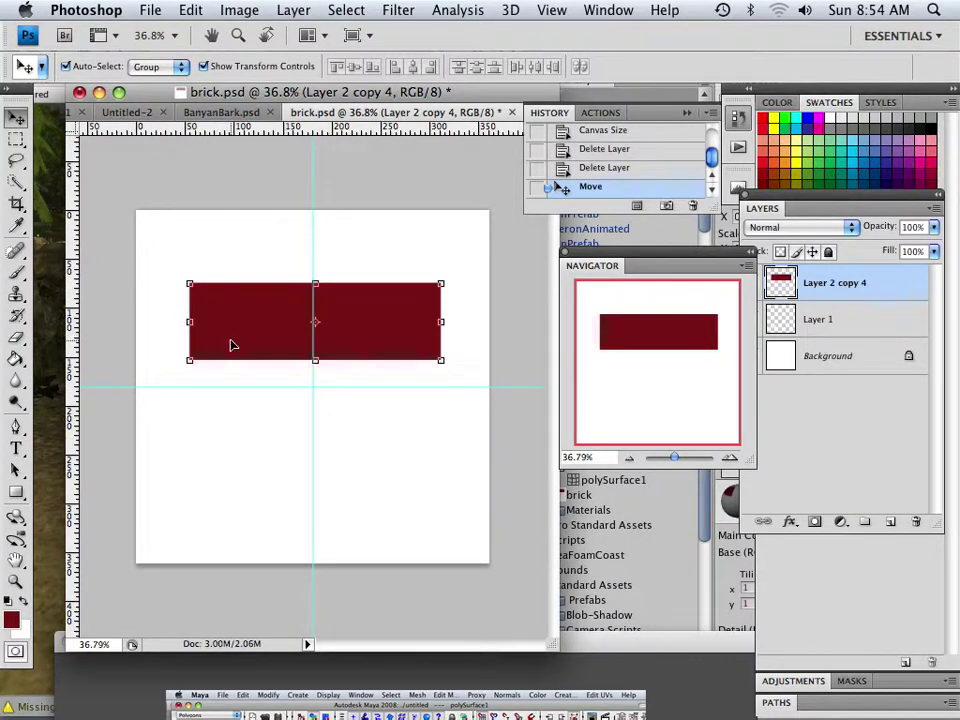
left_click_drag(240, 327, 257, 354)
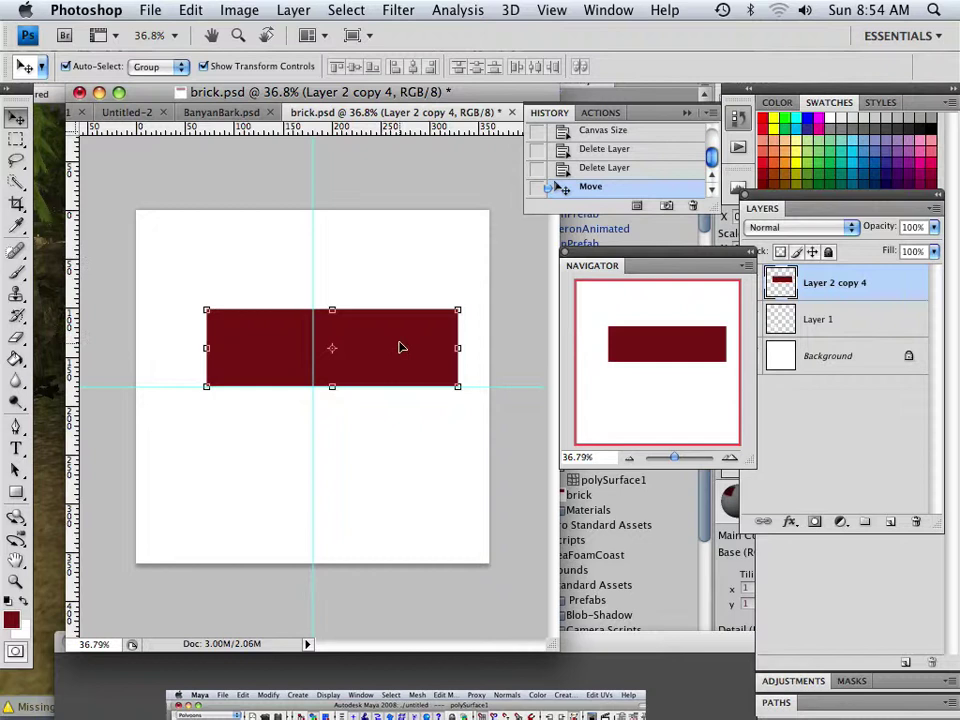
left_click_drag(400, 347, 336, 380)
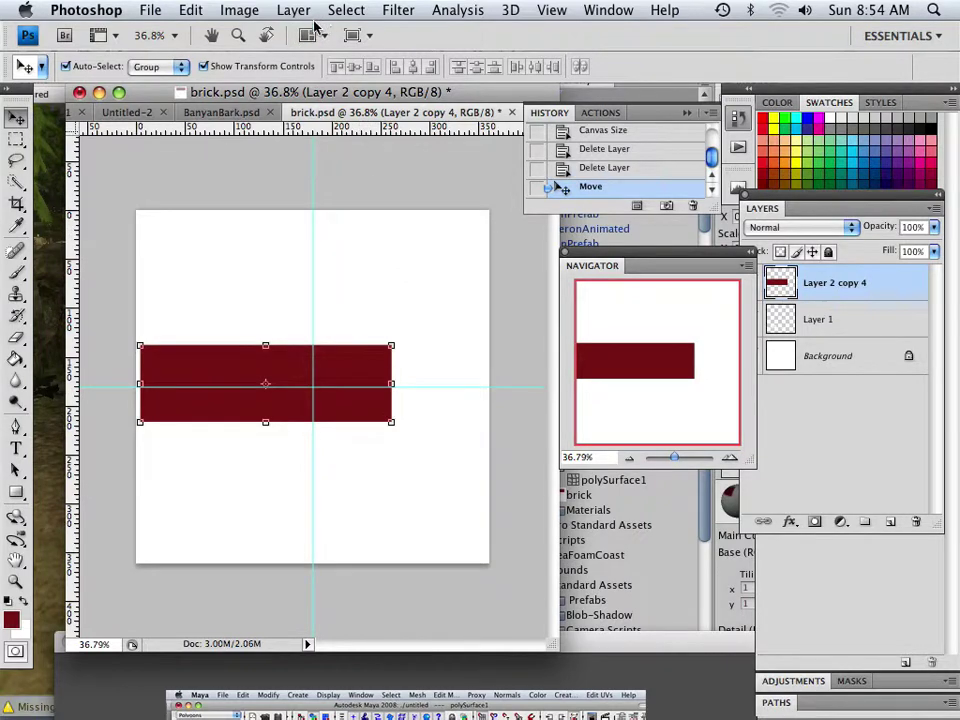
Resize the brick.psd canvas to 2048 × 2048 pixels, then view it at about 22%
left_click(238, 12)
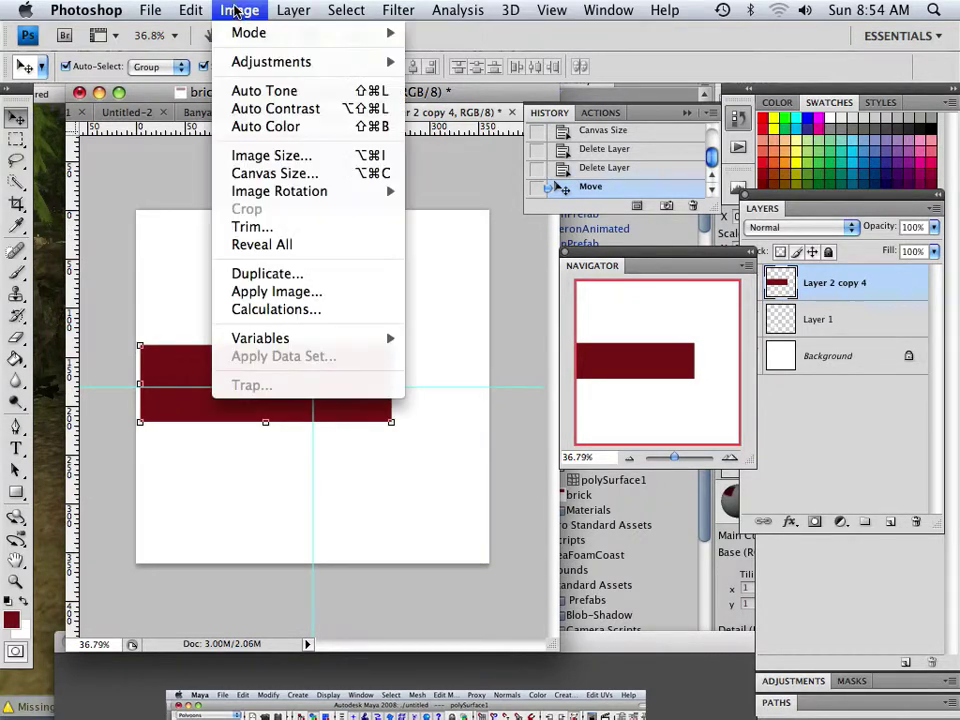
left_click(268, 175)
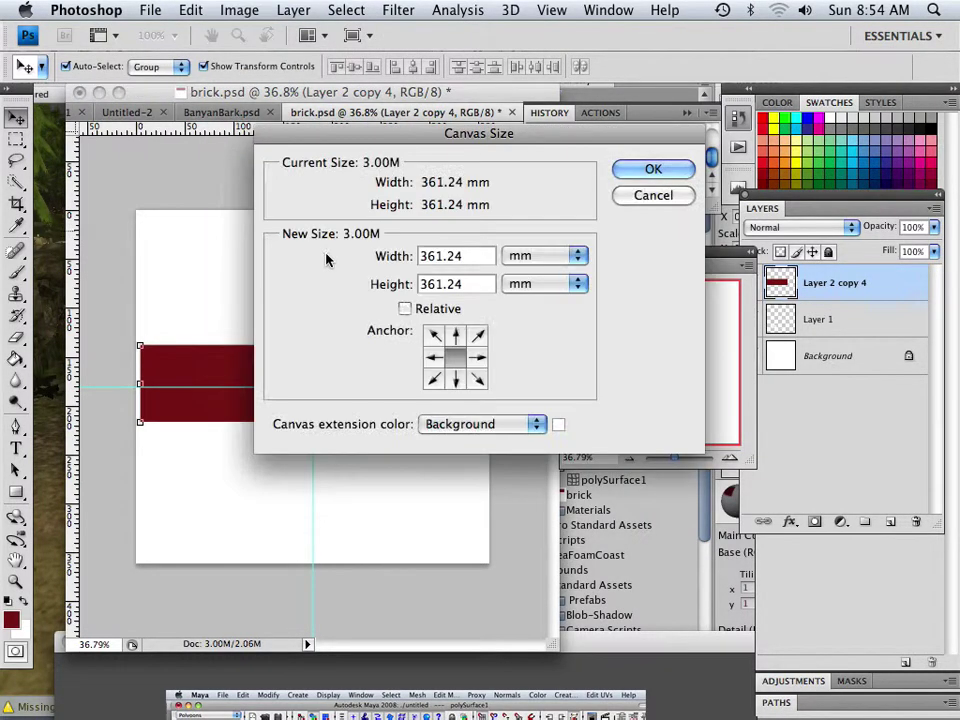
left_click(519, 257)
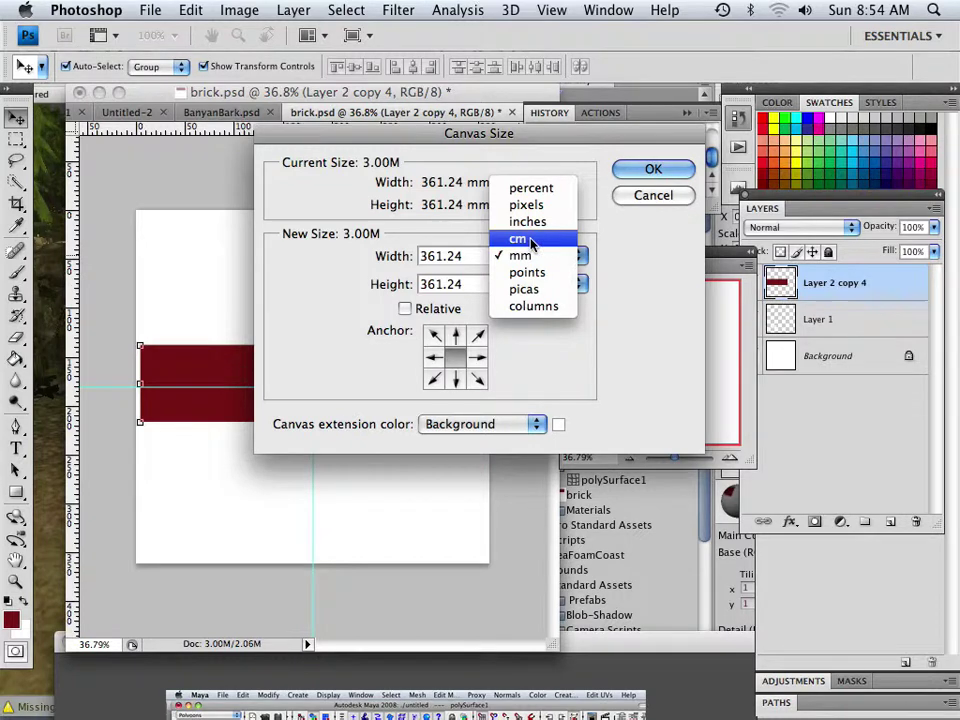
left_click(518, 205)
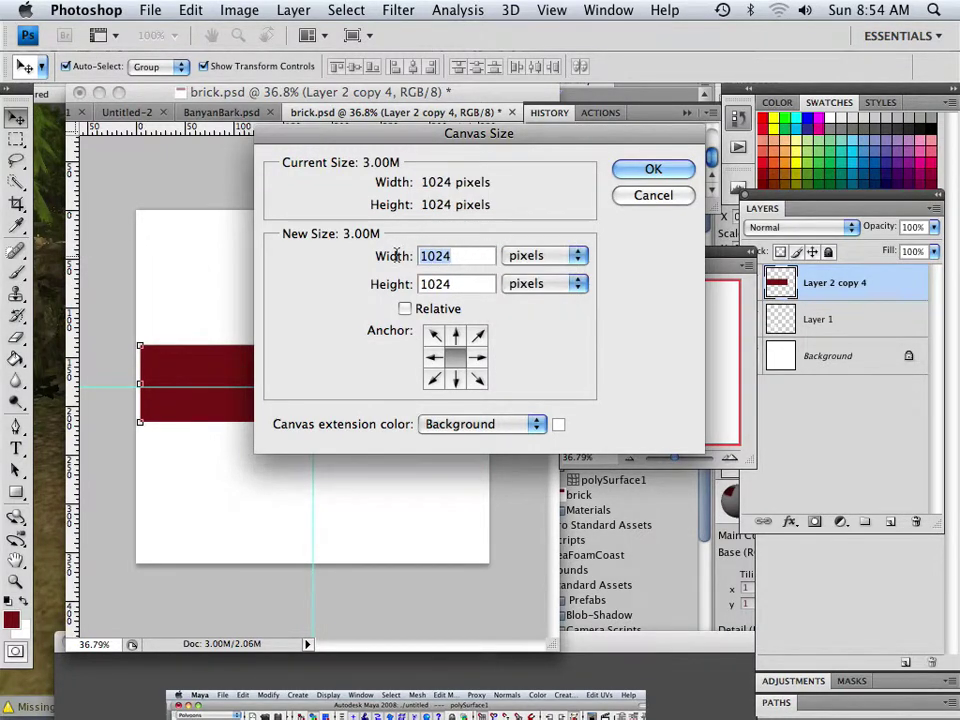
type("2048")
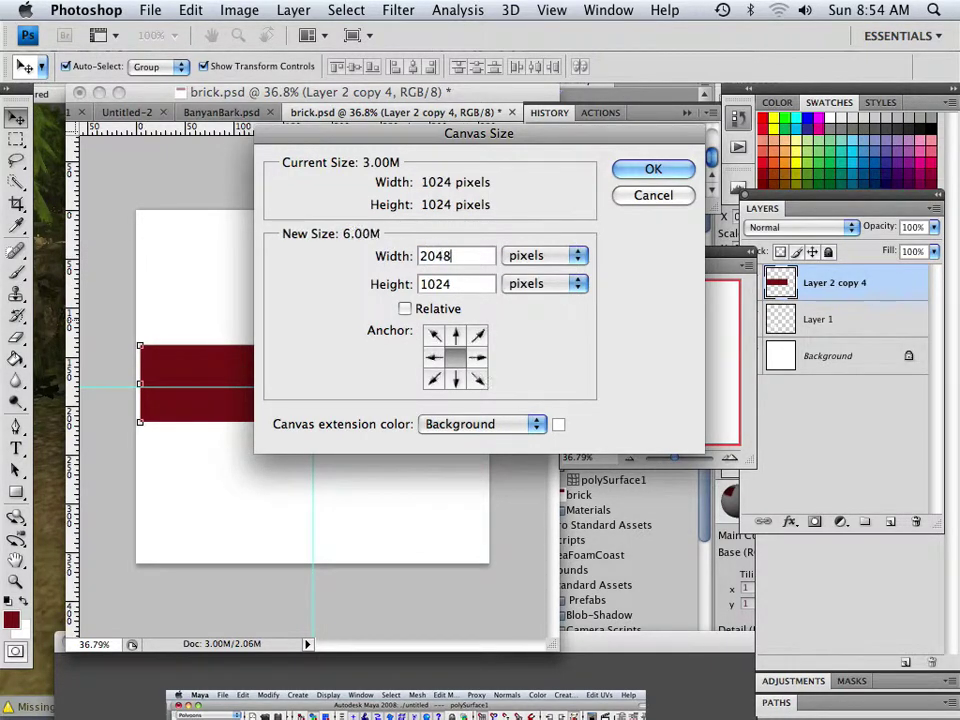
key("Tab")
type("204")
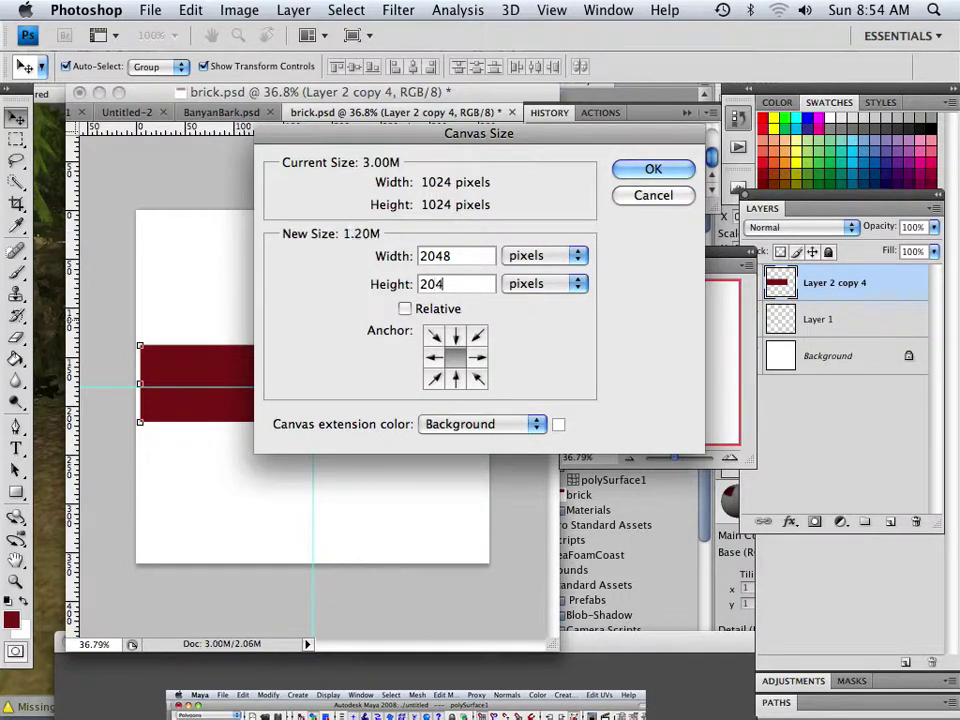
type("8")
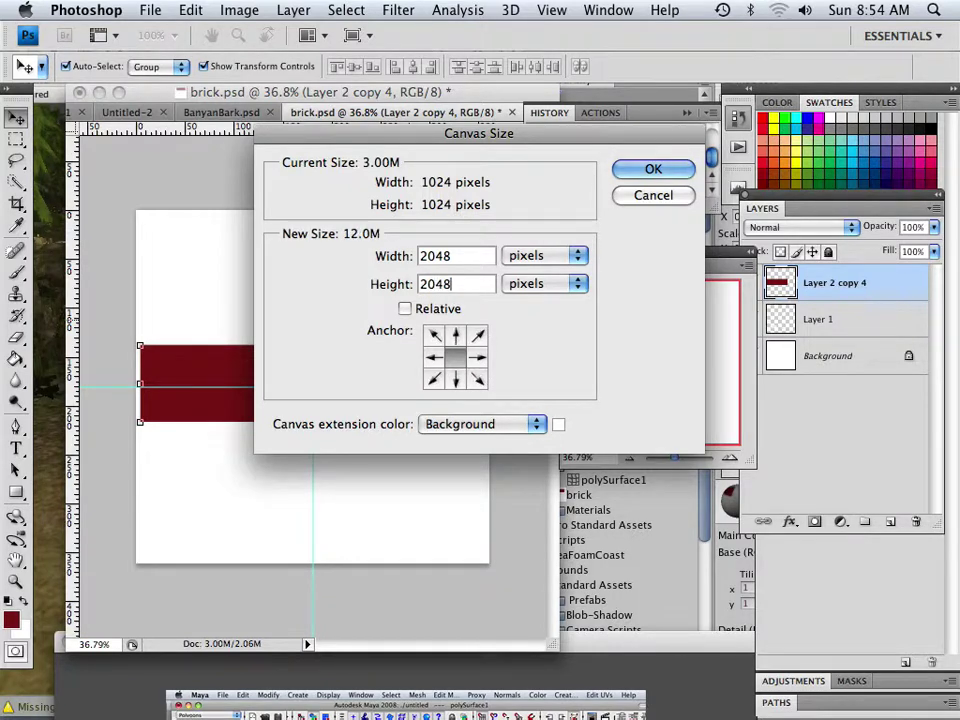
left_click(652, 169)
left_click_drag(672, 458, 671, 455)
Duplicate the brick layer and place the copy to the right of the original
left_click_drag(336, 398, 366, 401)
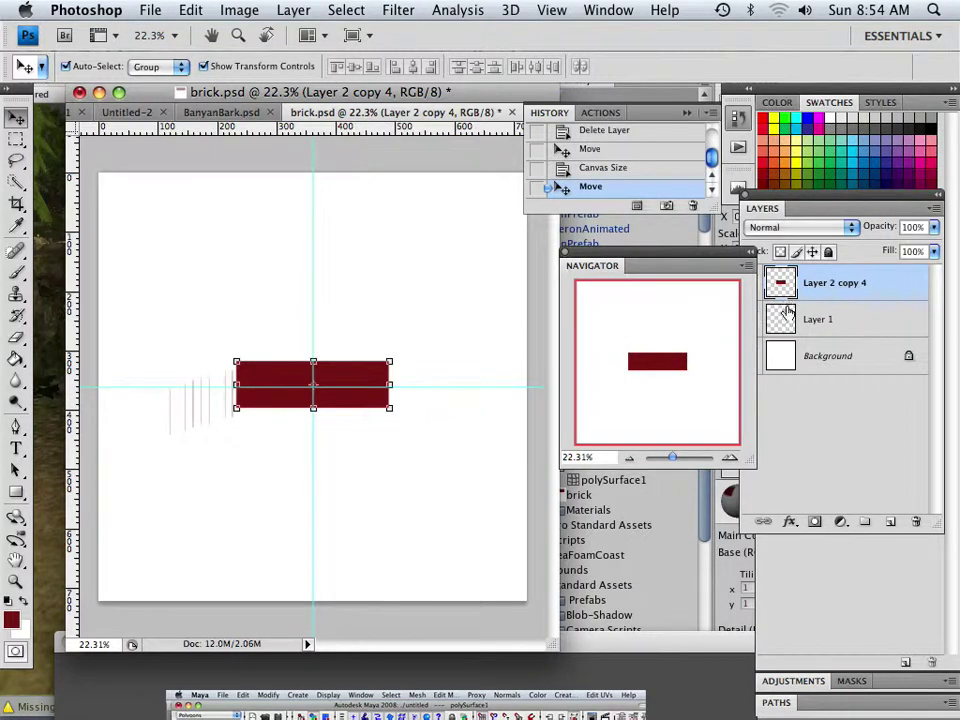
left_click_drag(840, 283, 889, 521)
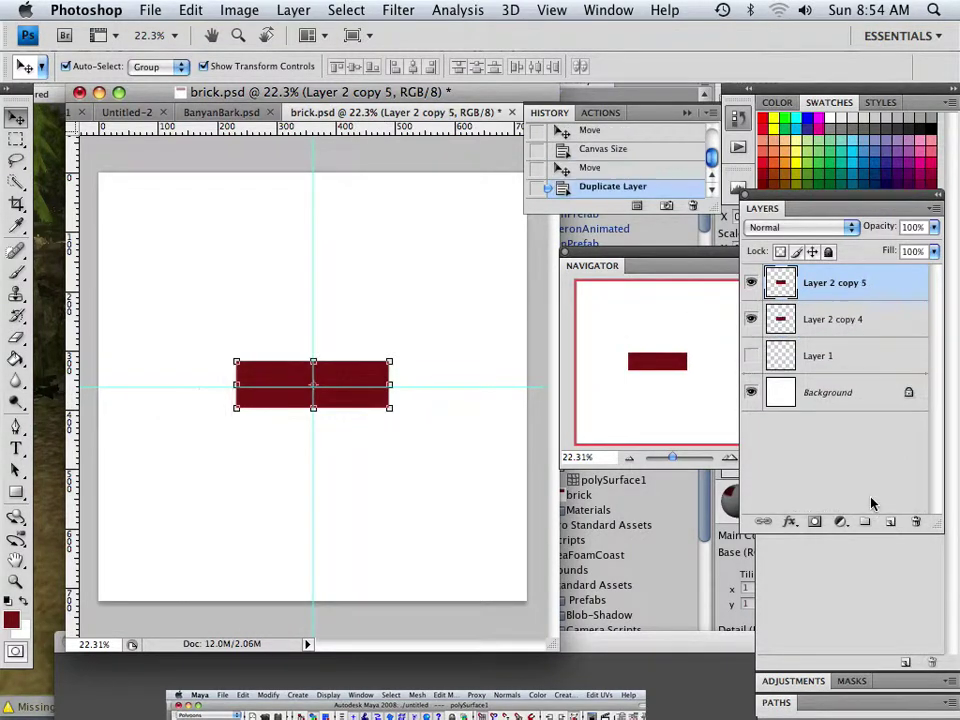
left_click_drag(363, 394, 489, 414)
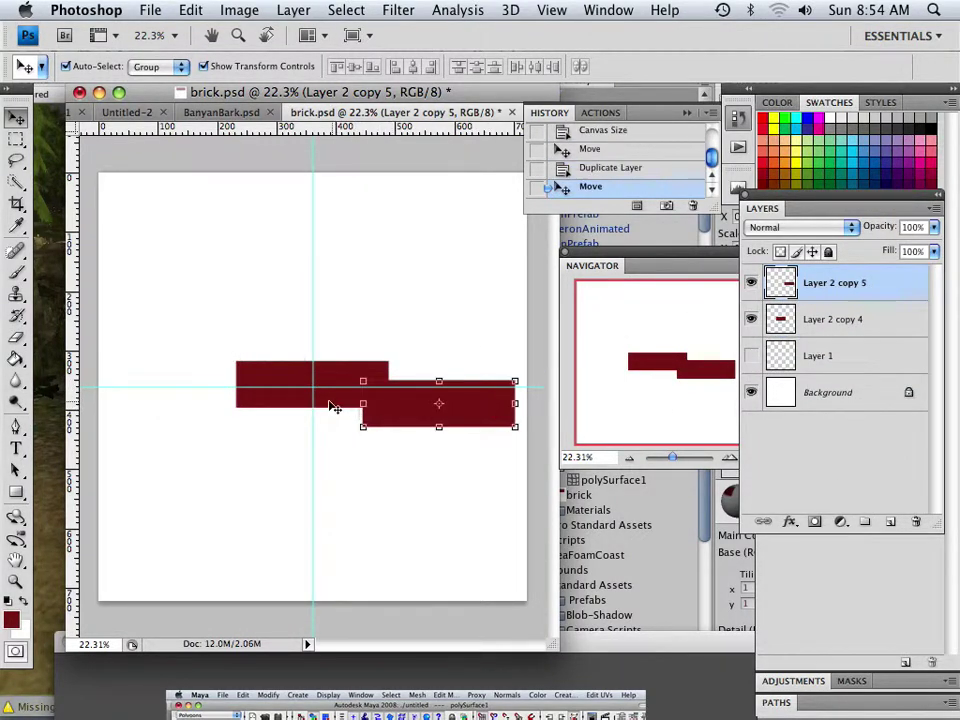
Butt the two bricks together at the vertical guide and move them to the canvas bottom
left_click(815, 331)
left_click_drag(348, 405, 272, 427)
left_click_drag(407, 417, 370, 424)
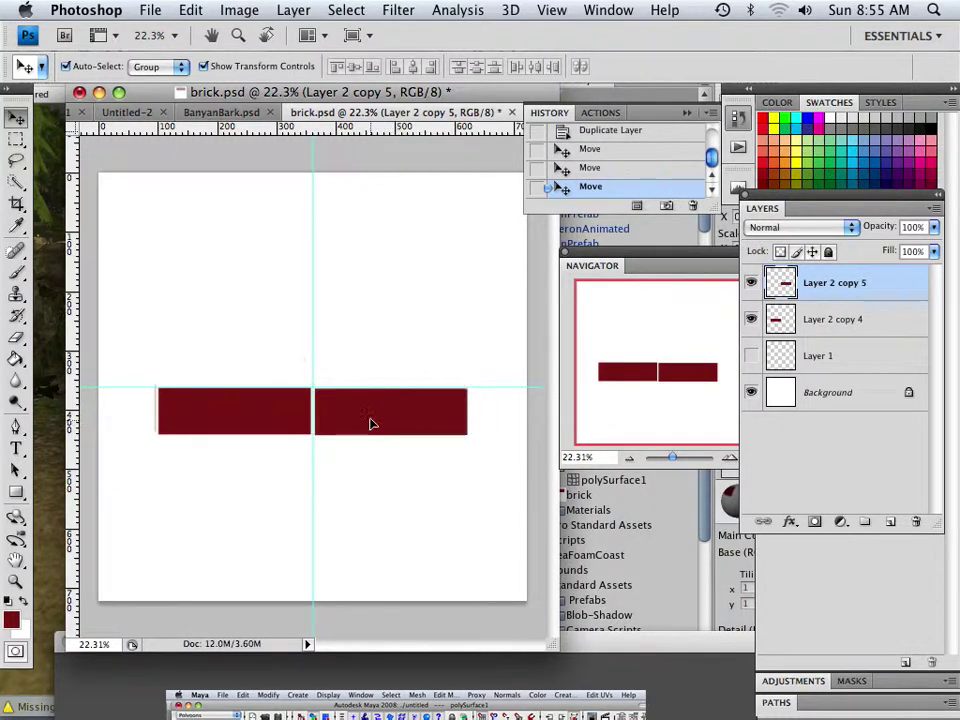
left_click(285, 431, "shift")
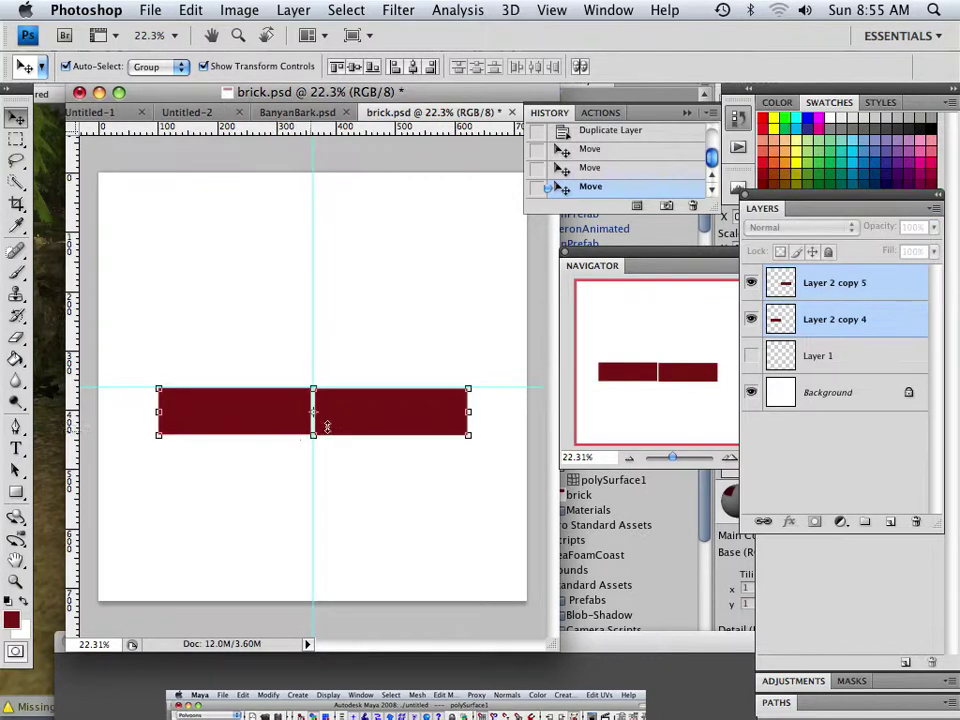
left_click_drag(371, 424, 372, 583)
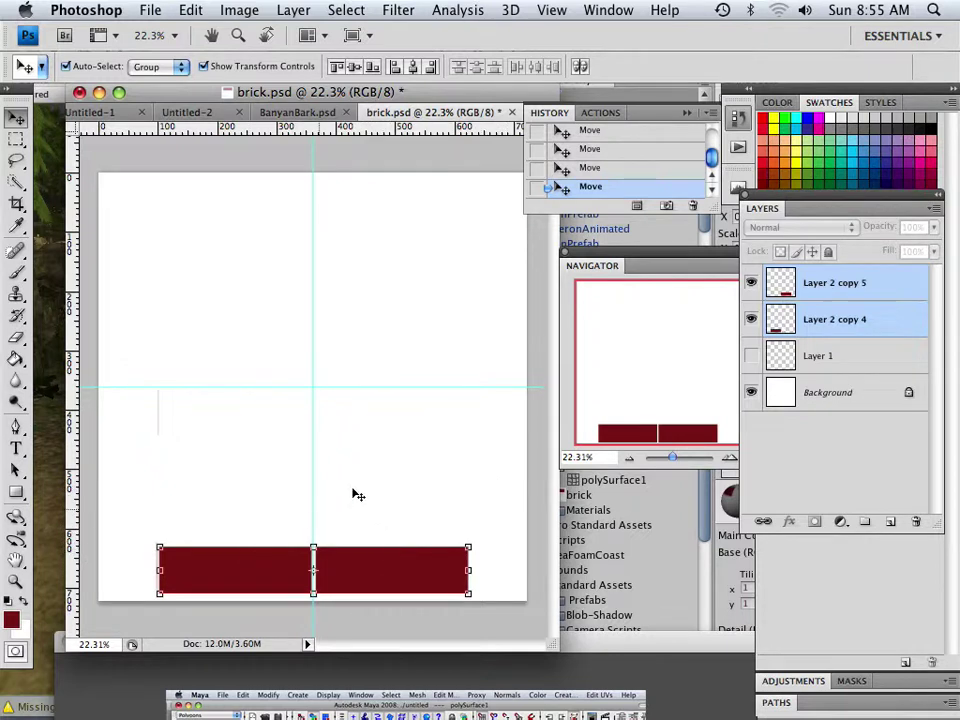
Duplicate both brick layers and shift the copied pair up and left into a staggered row
left_click(347, 568)
left_click(259, 578, "shift")
left_click_drag(806, 335, 889, 521)
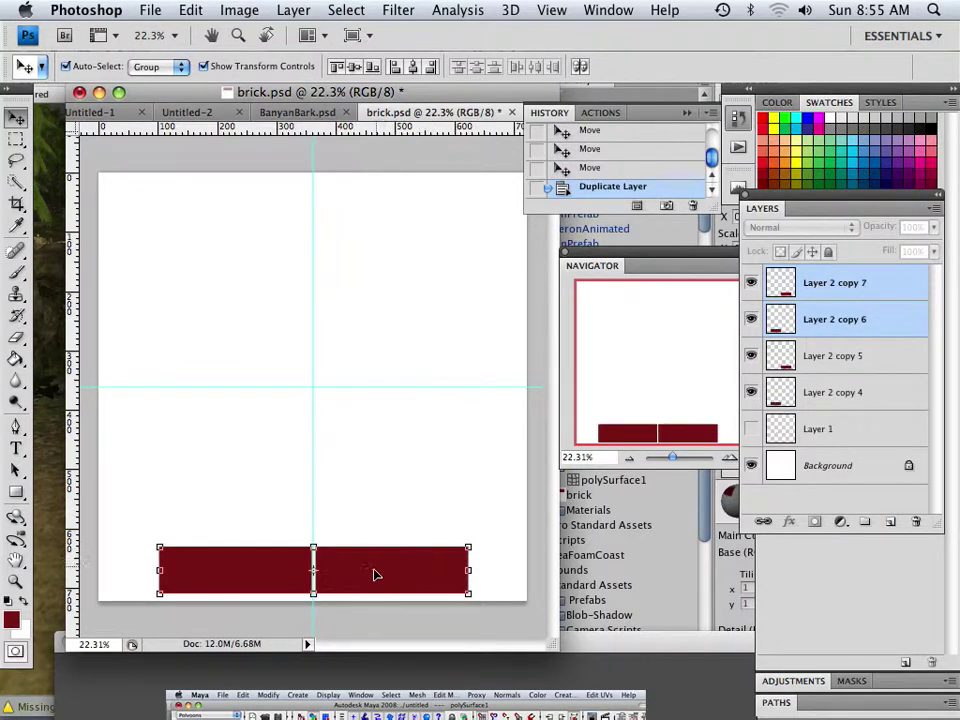
left_click_drag(375, 574, 360, 529)
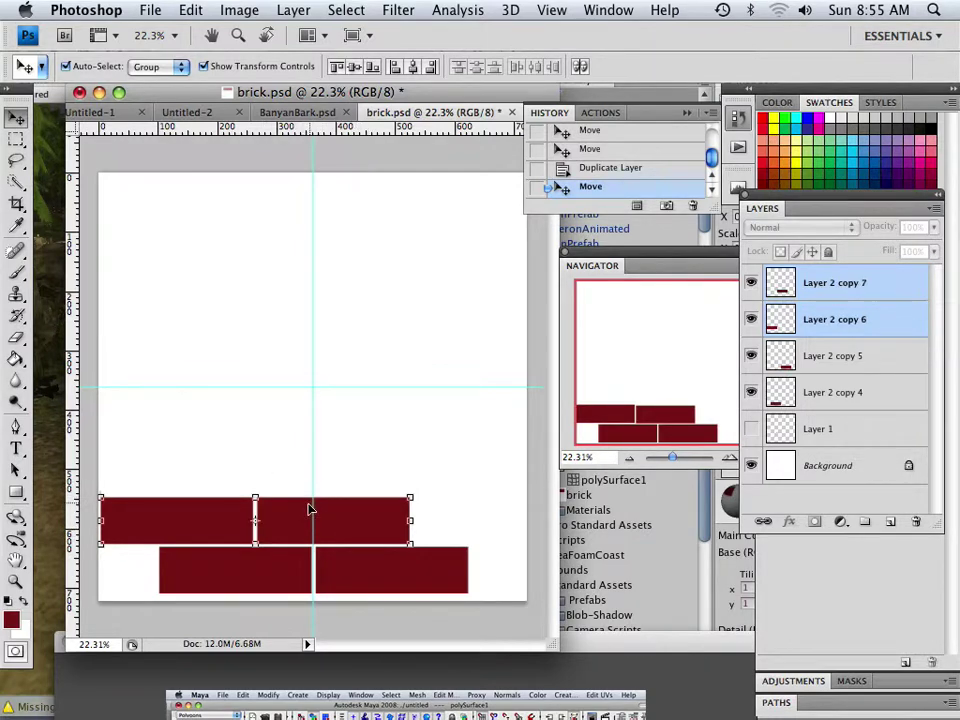
Enlarge the canvas to 4096 × 4096 pixels
left_click(258, 12)
mouse_move(282, 18)
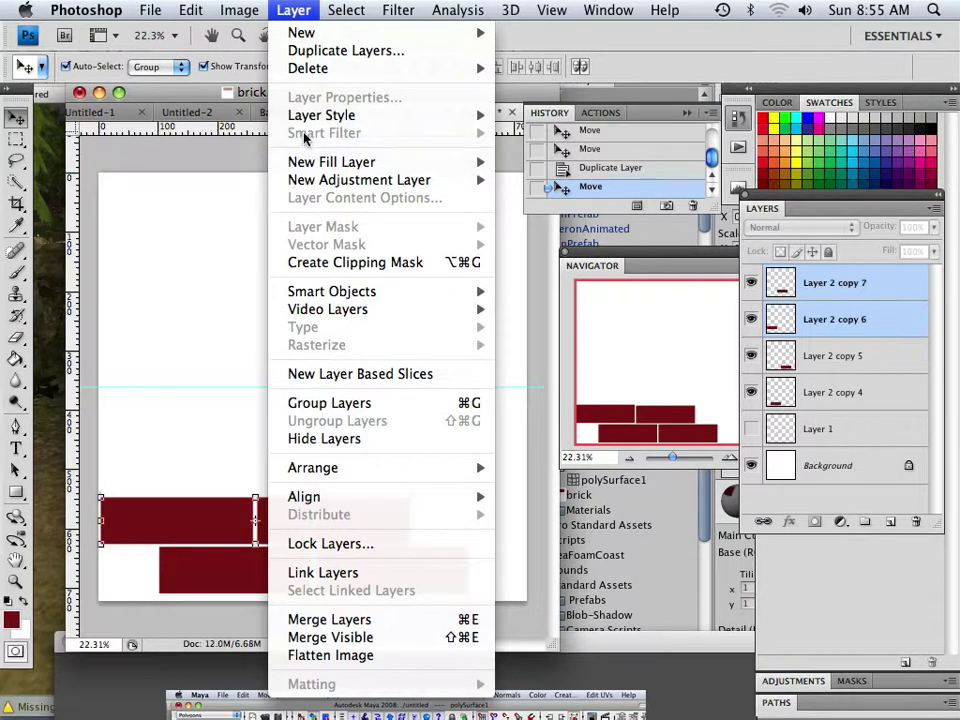
mouse_move(240, 12)
left_click(268, 112)
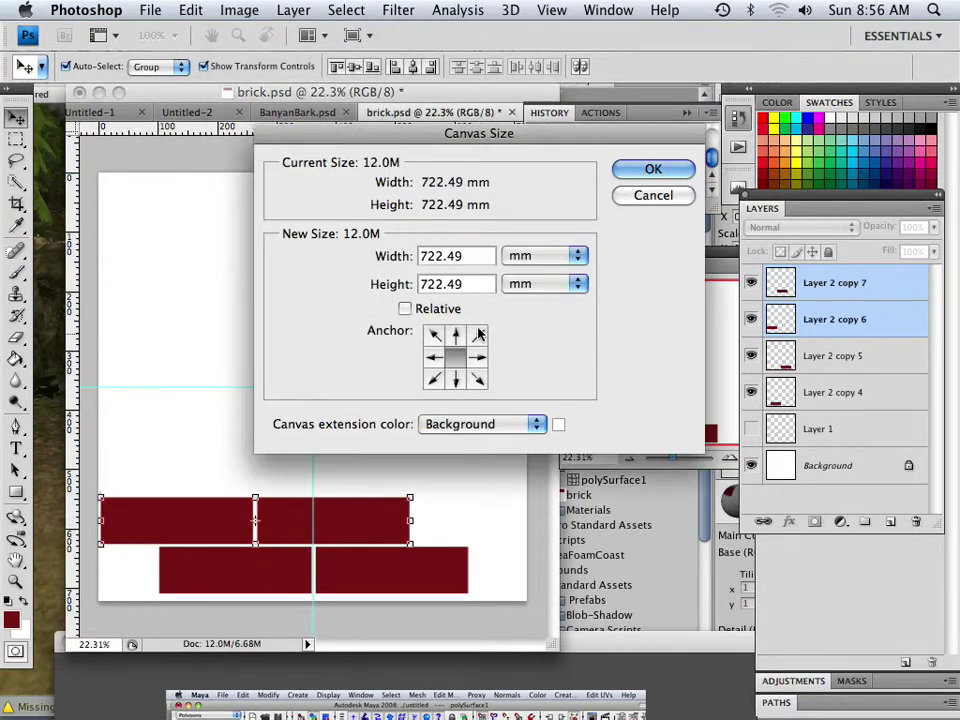
left_click(517, 262)
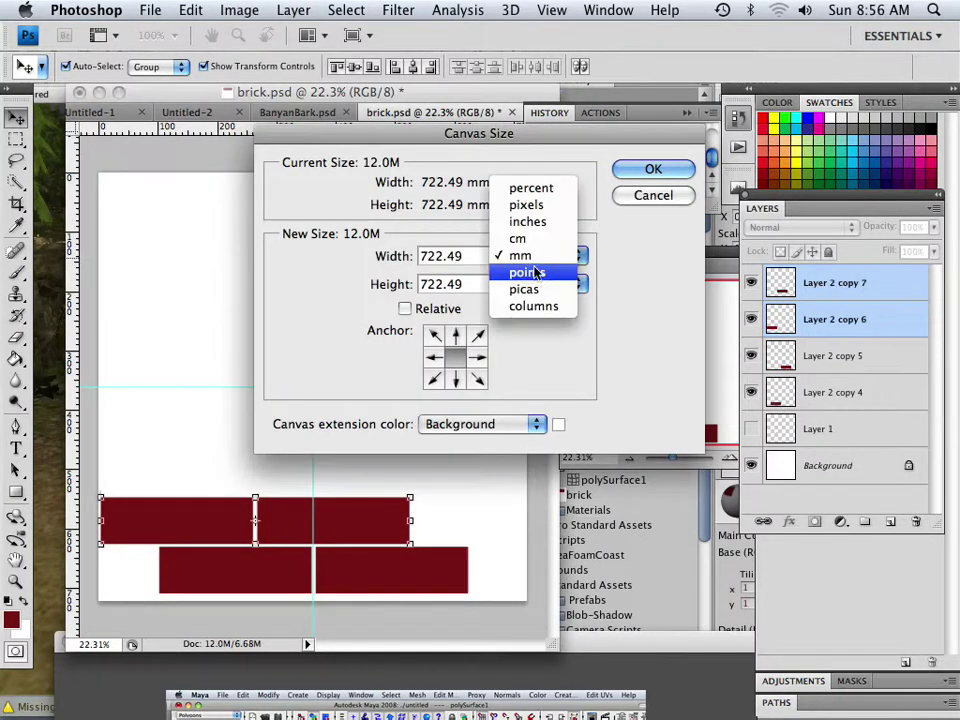
left_click(535, 205)
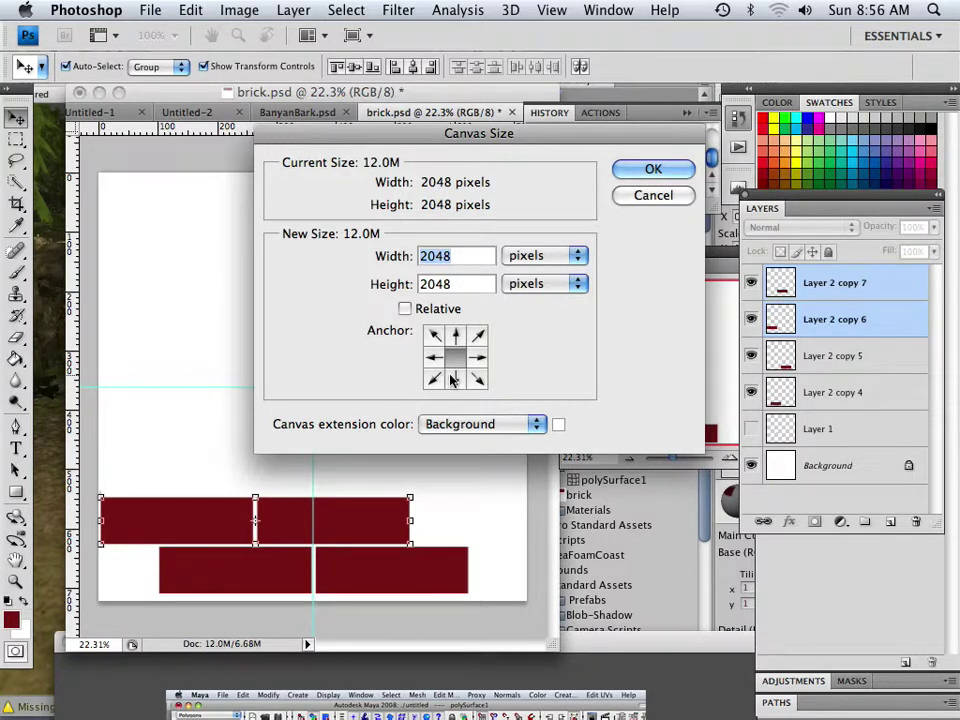
type("409")
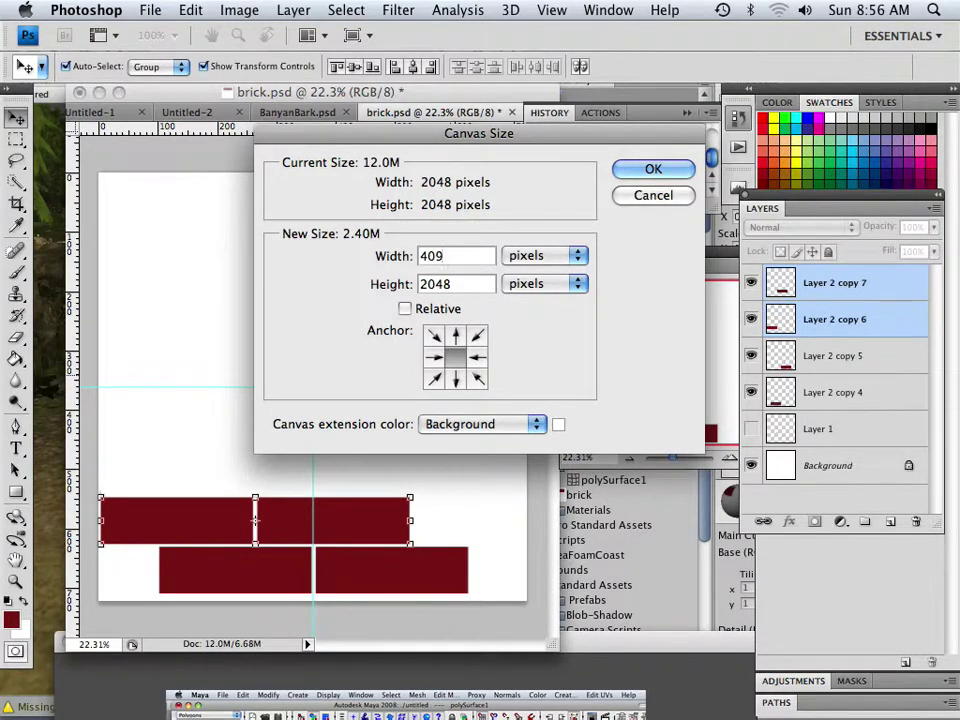
type("6")
key("Tab")
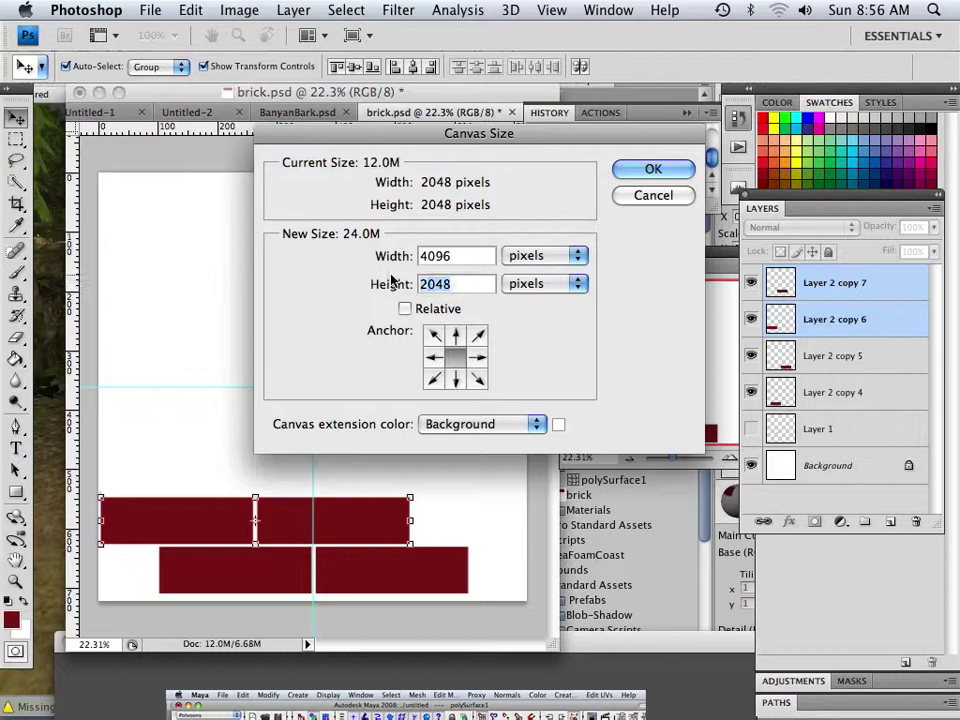
type("4096")
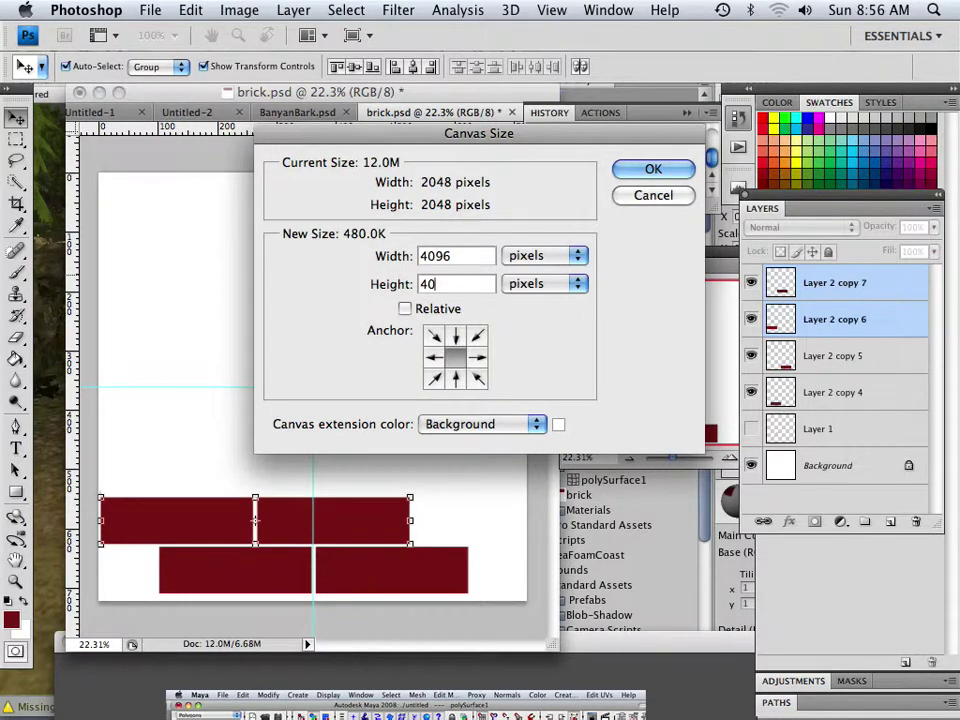
left_click(653, 169)
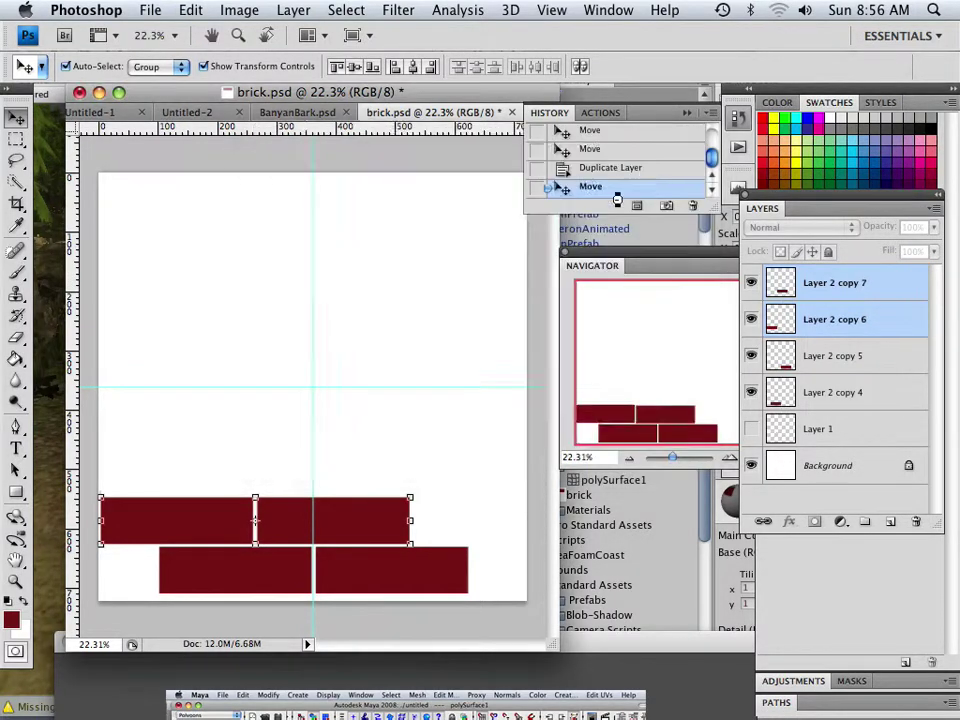
Move the Layer 2 copy 7 brick to the top row's right end and copy one brick higher up
left_click_drag(671, 457, 668, 457)
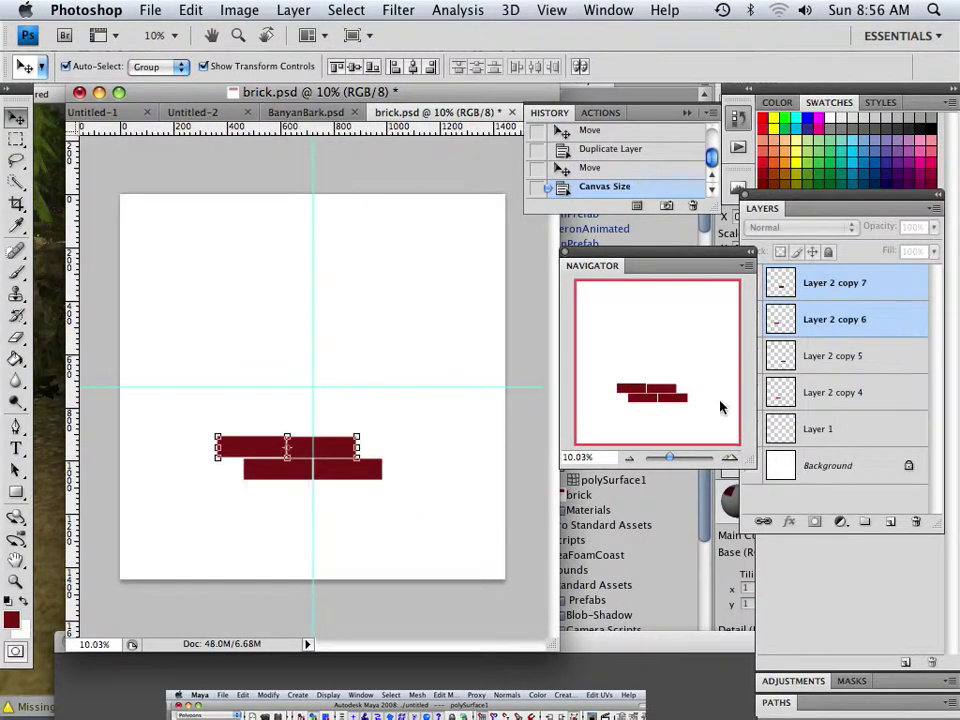
left_click(347, 458)
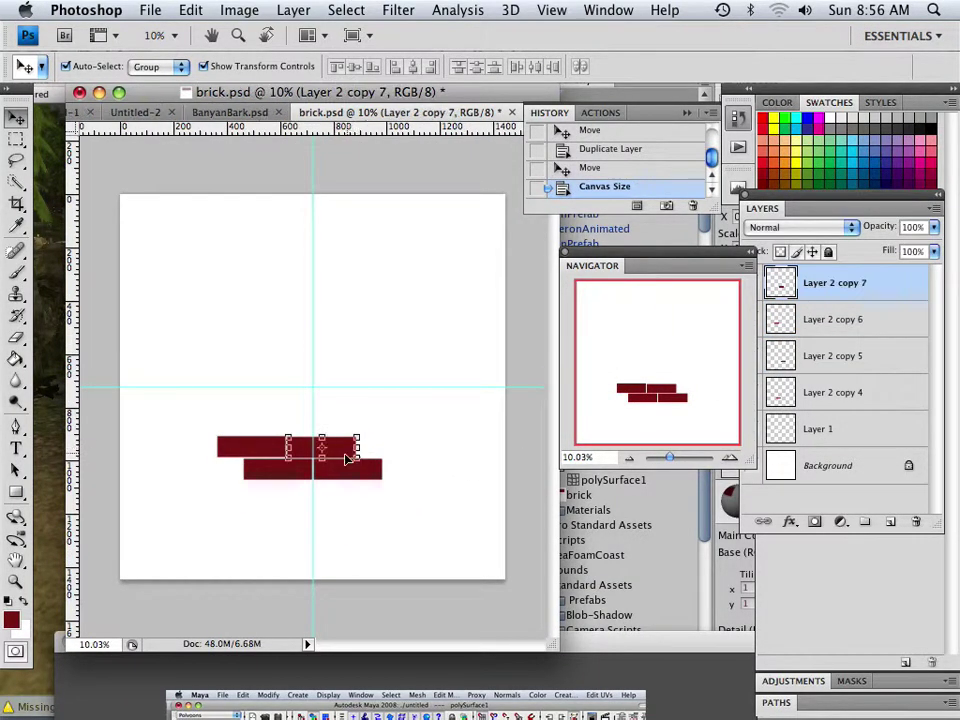
left_click_drag(671, 459, 676, 457)
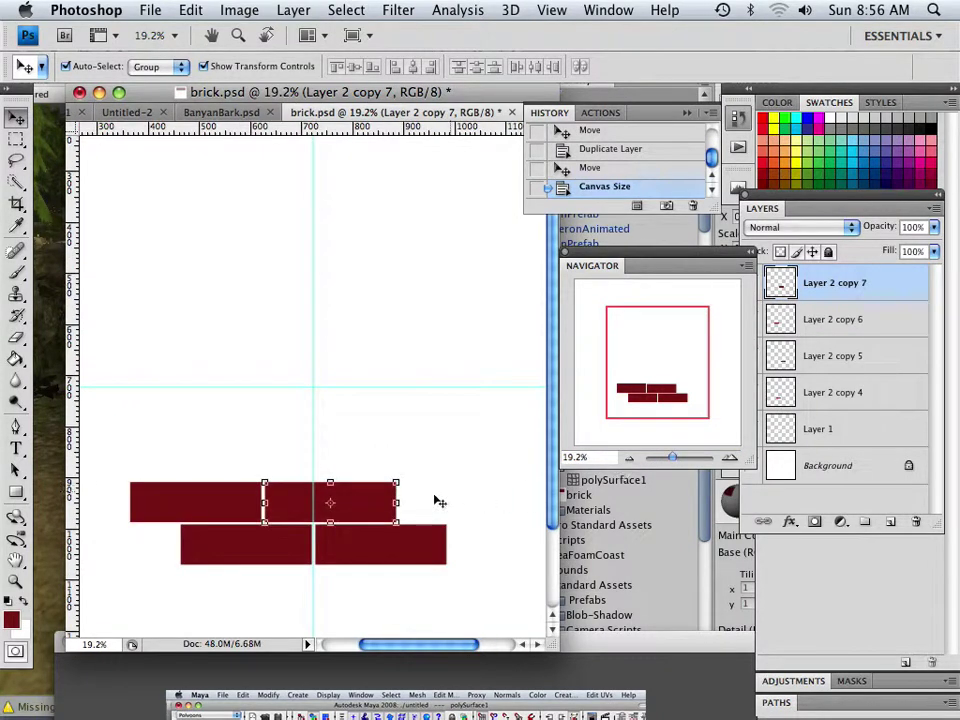
left_click_drag(374, 514, 504, 512)
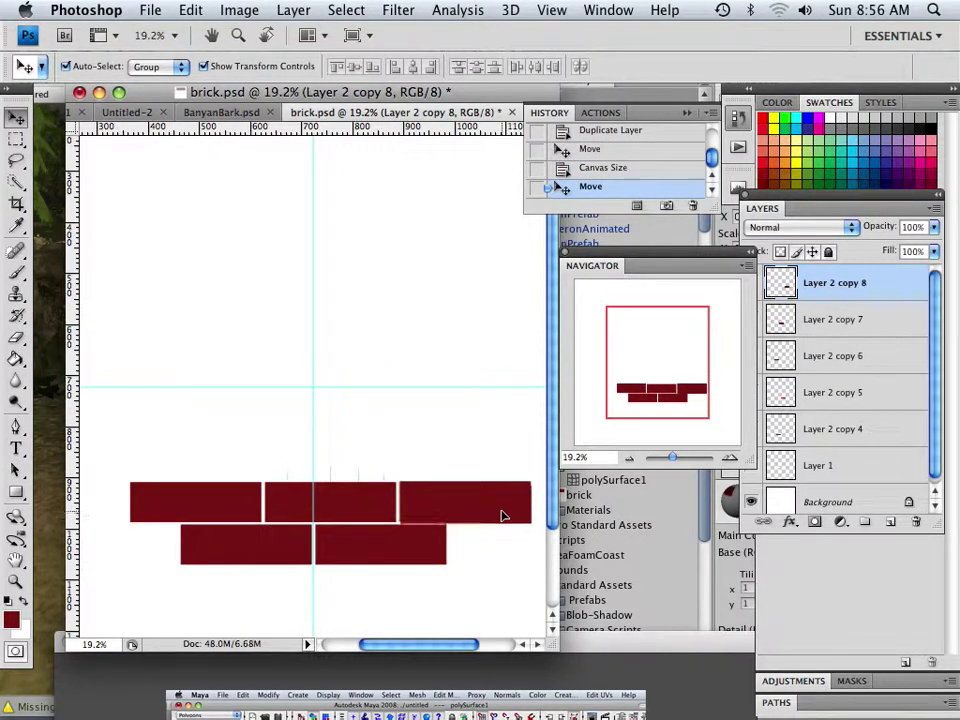
left_click_drag(504, 514, 483, 397)
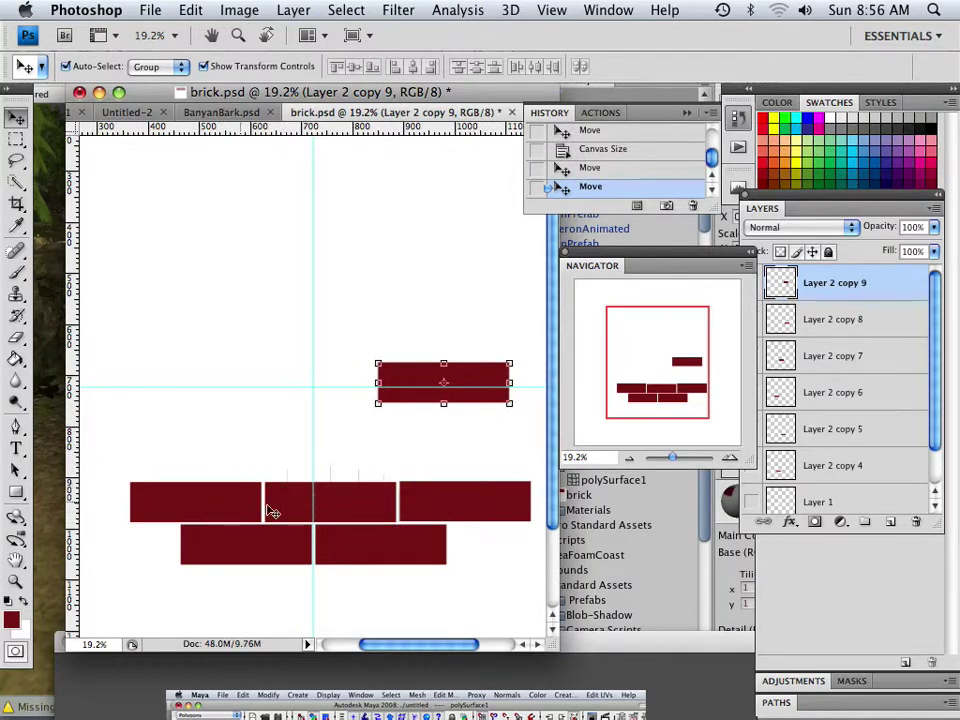
Copy a bottom-row brick to the row's left end and butt it against its neighbour
left_click(410, 559)
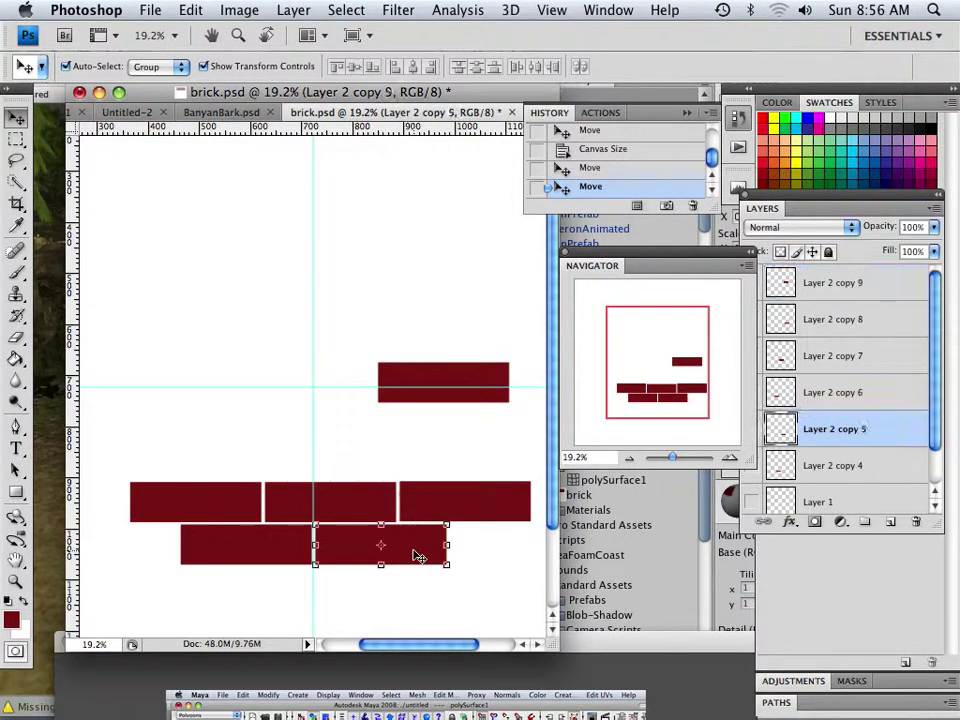
mouse_move(421, 558)
left_mouse_down()
mouse_move(545, 557)
mouse_move(420, 557)
left_mouse_up()
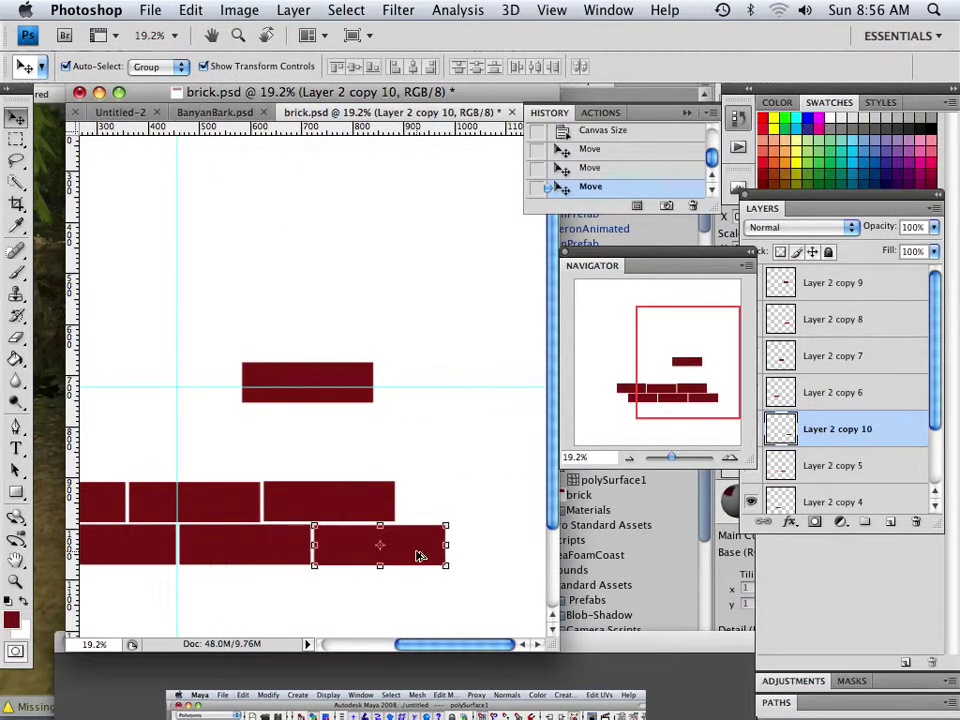
scroll(422, 540, "left", 6)
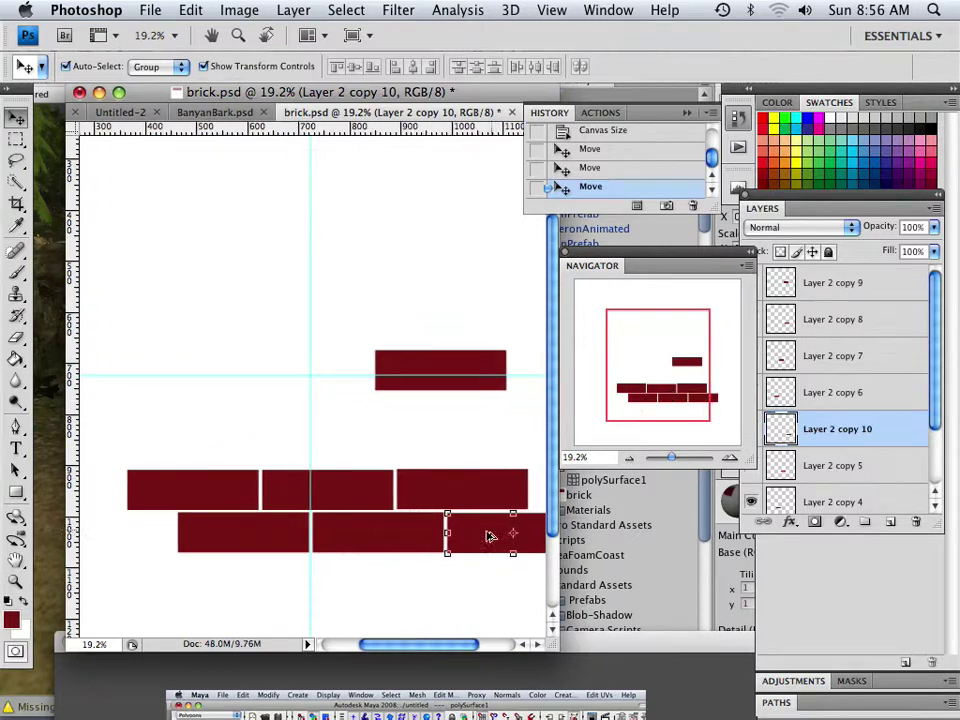
left_click_drag(190, 533, 145, 537)
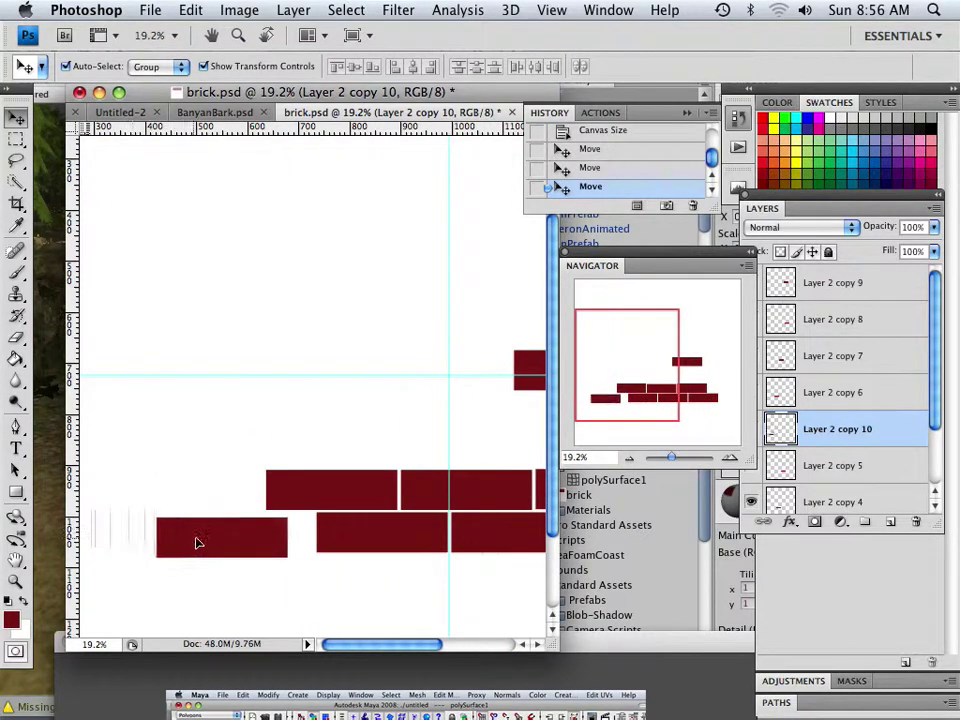
left_click_drag(198, 543, 219, 539)
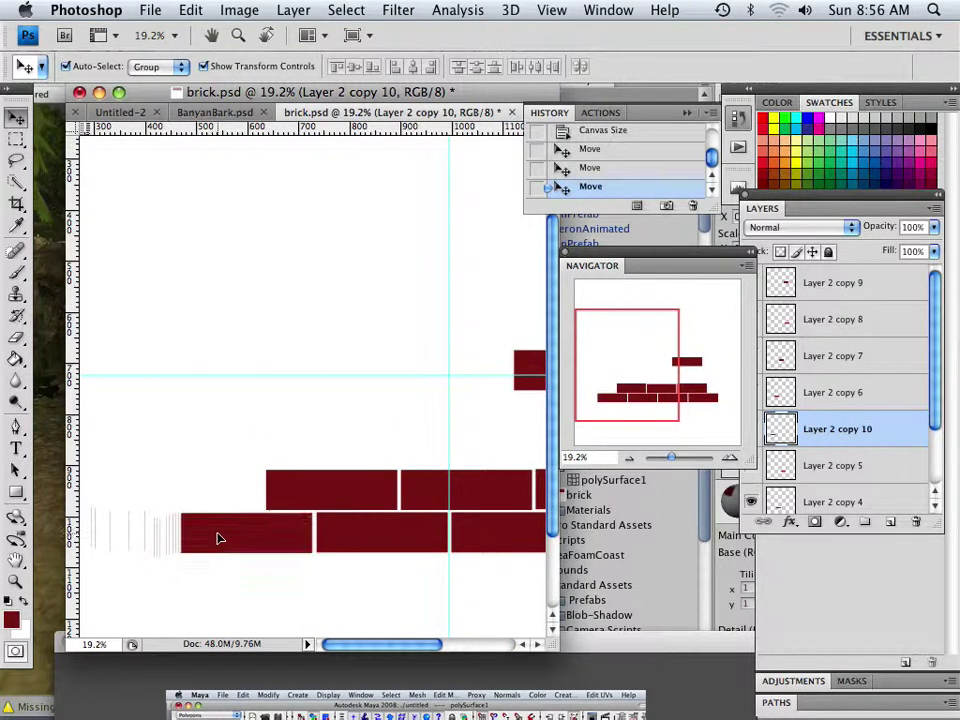
left_click(220, 538, "alt")
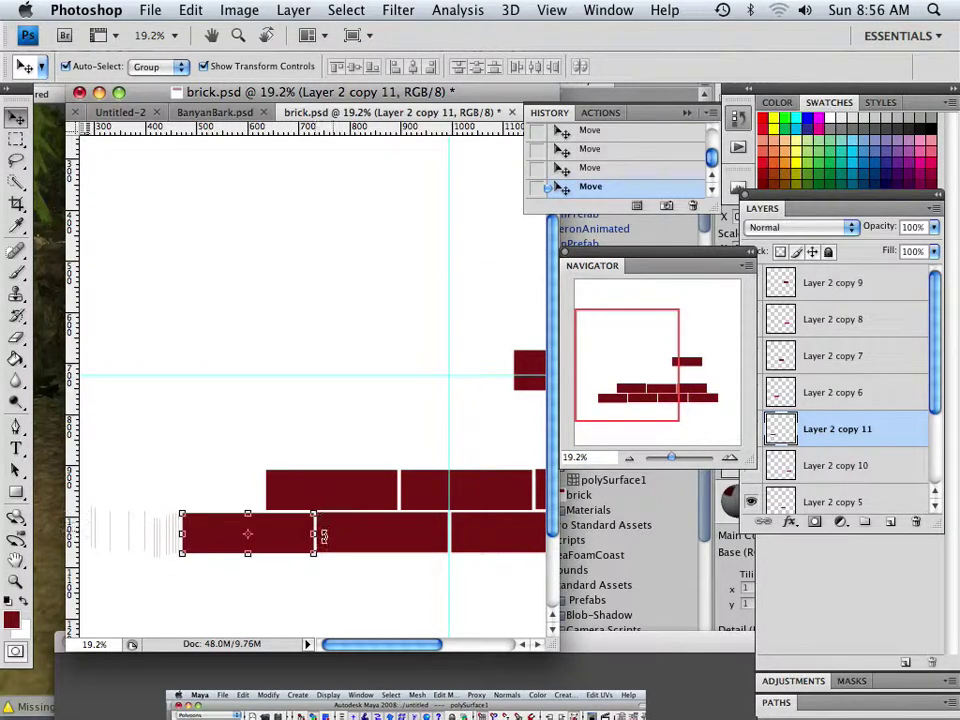
Place vertical guides at the left and right edges of the brick rows
left_click_drag(662, 388, 668, 458)
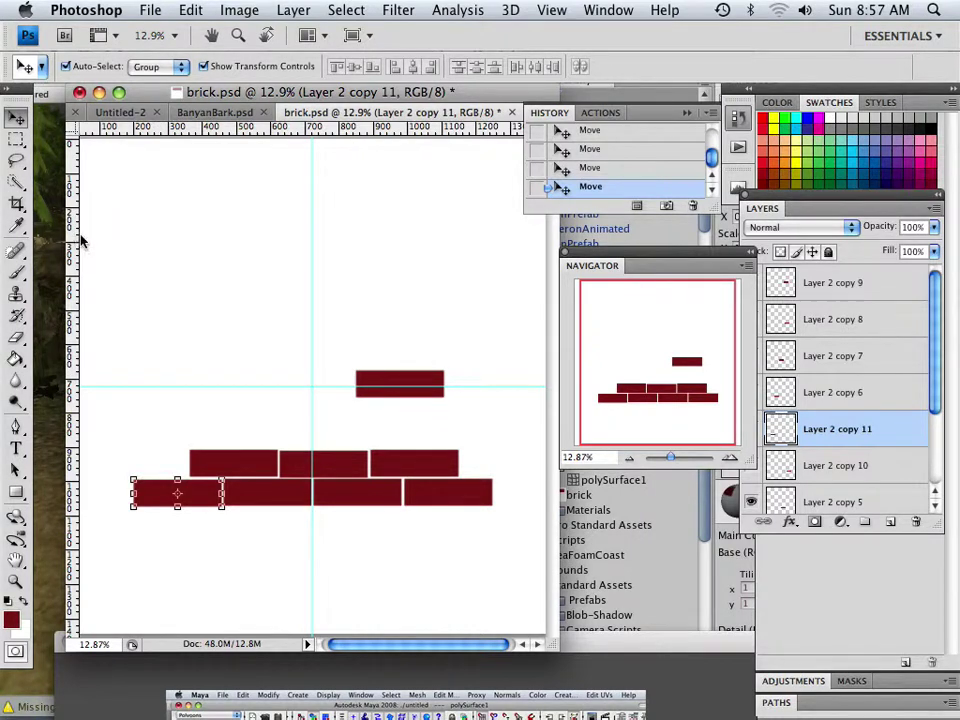
left_click_drag(74, 240, 187, 290)
left_click_drag(83, 316, 460, 356)
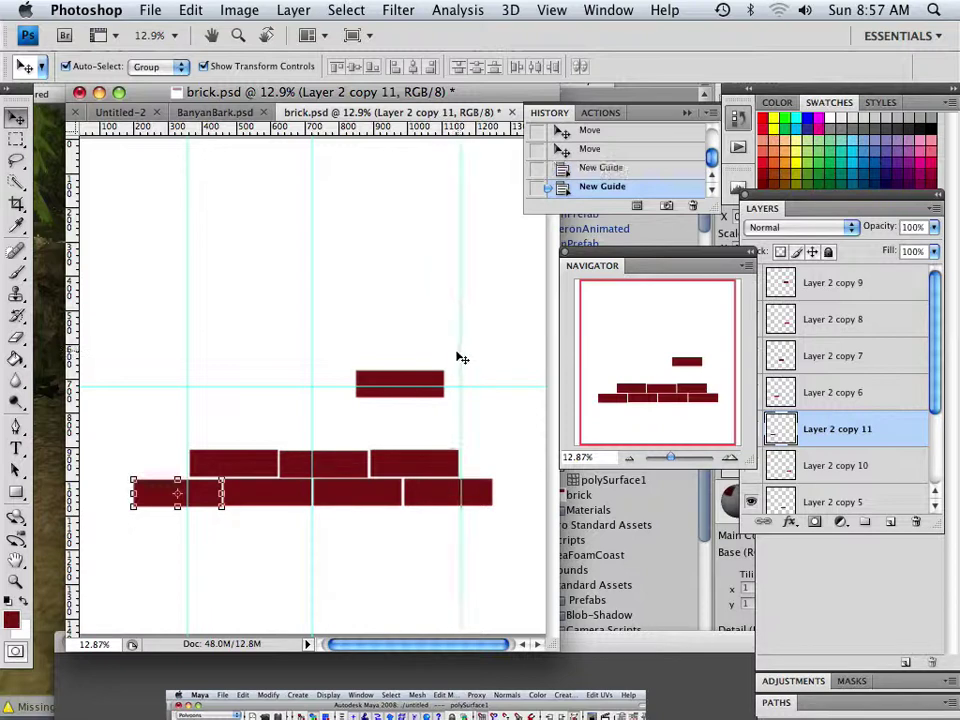
Copy the whole bottom row of bricks up above the middle row
left_click(429, 504, "shift")
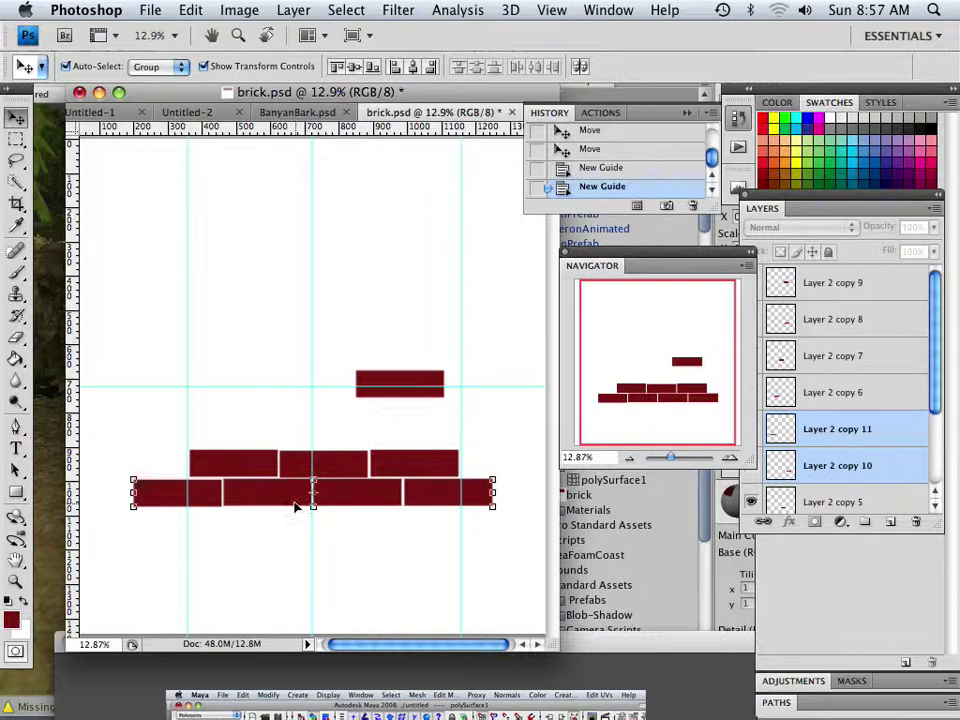
left_click_drag(295, 503, 304, 444)
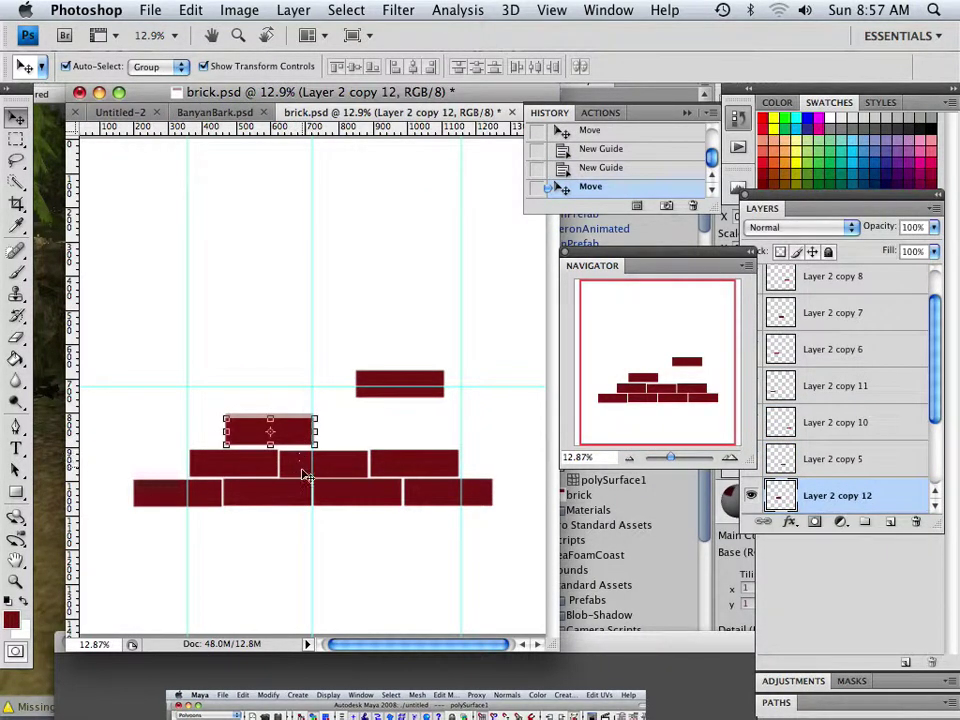
key("super+z")
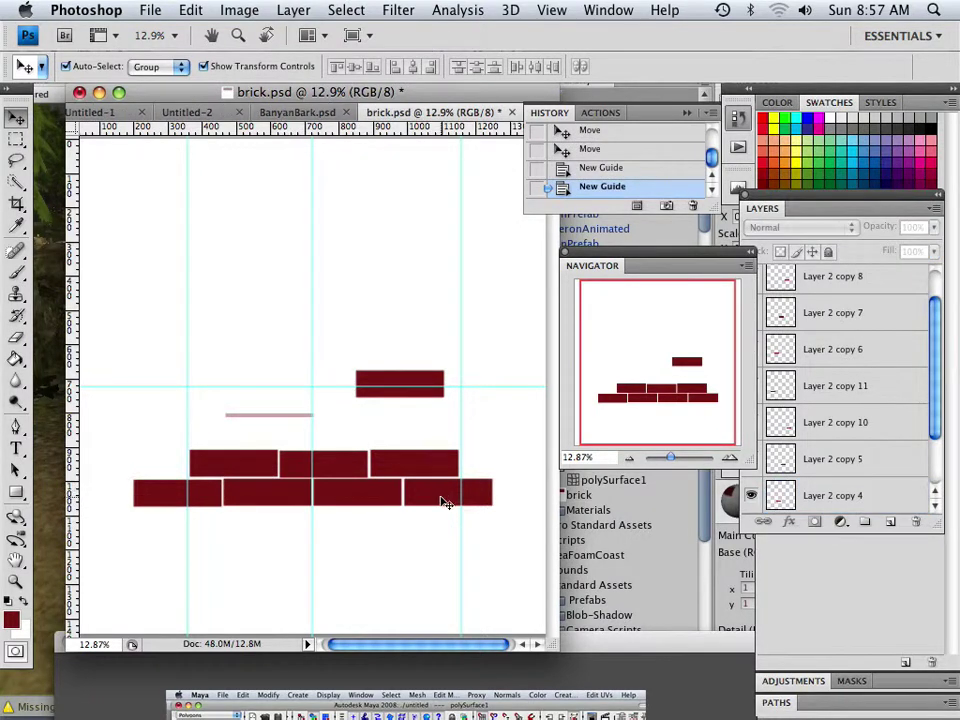
left_click(445, 503)
left_click(354, 504, "shift")
left_click(274, 508, "shift")
left_click(204, 508, "shift")
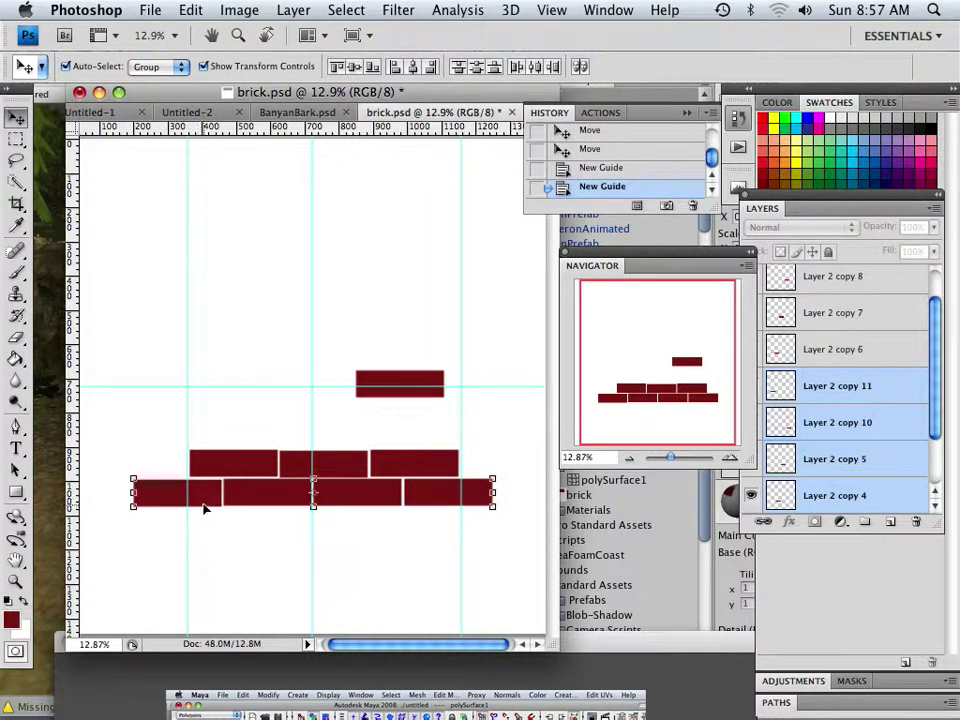
left_click_drag(201, 505, 200, 447)
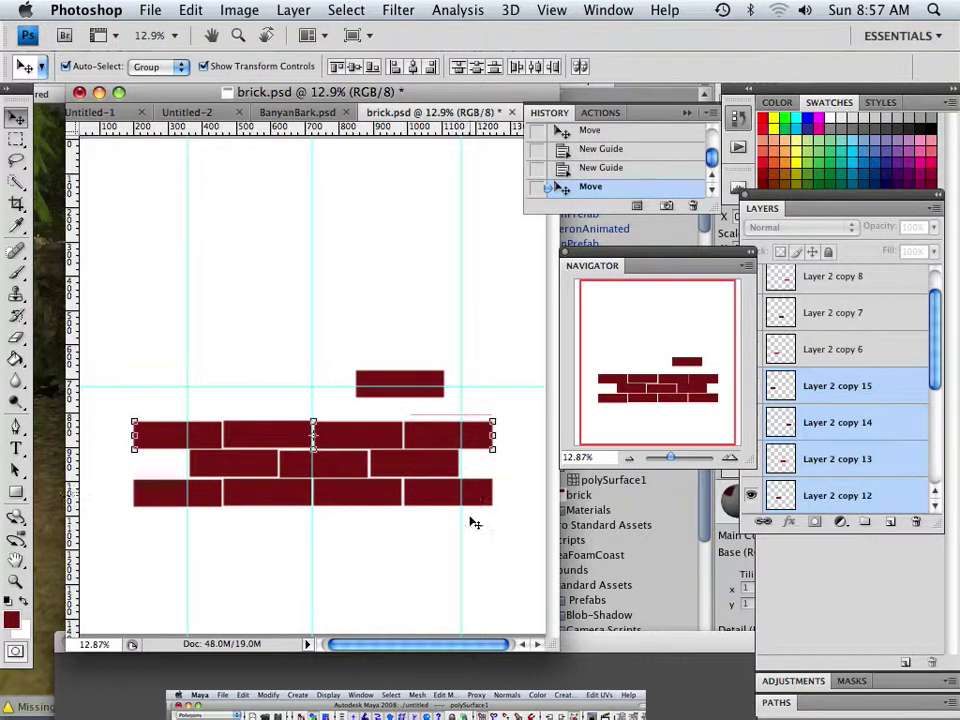
Move the lone brick below the rows and copy all three rows upward
left_click(414, 401)
left_click_drag(429, 386, 367, 592)
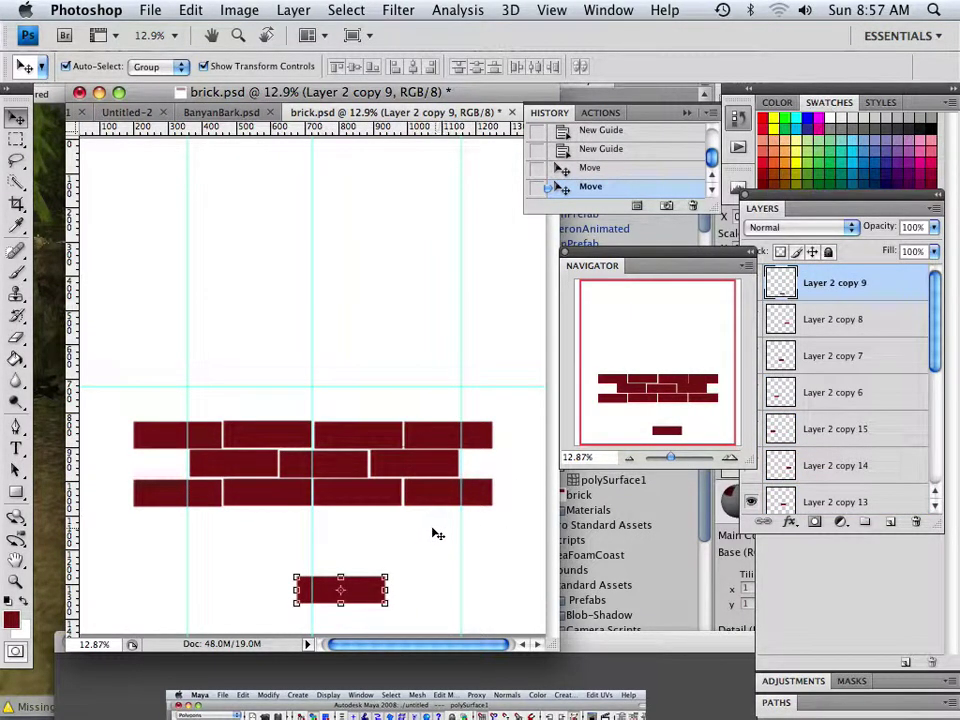
left_click_drag(504, 531, 138, 402)
left_click_drag(268, 442, 264, 337)
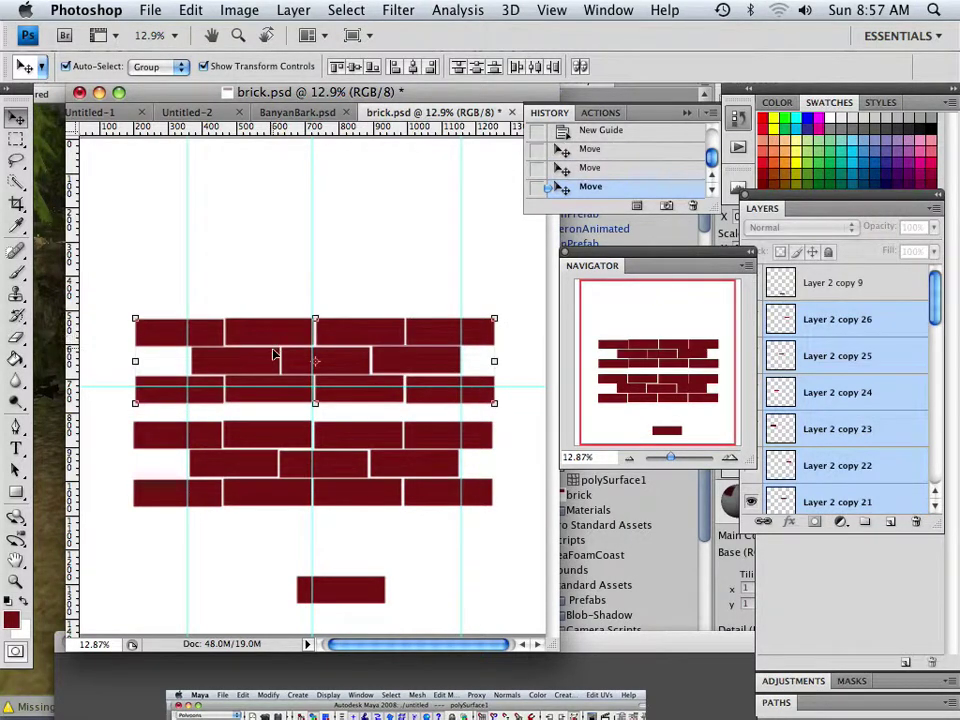
key("super+z")
key("super+z")
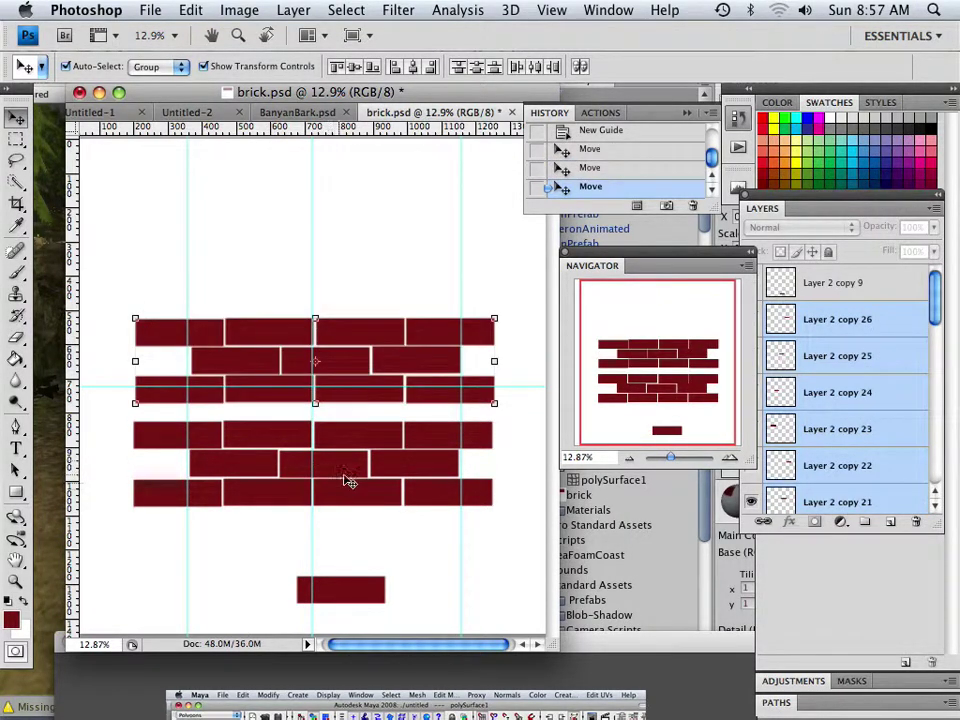
key("super+z")
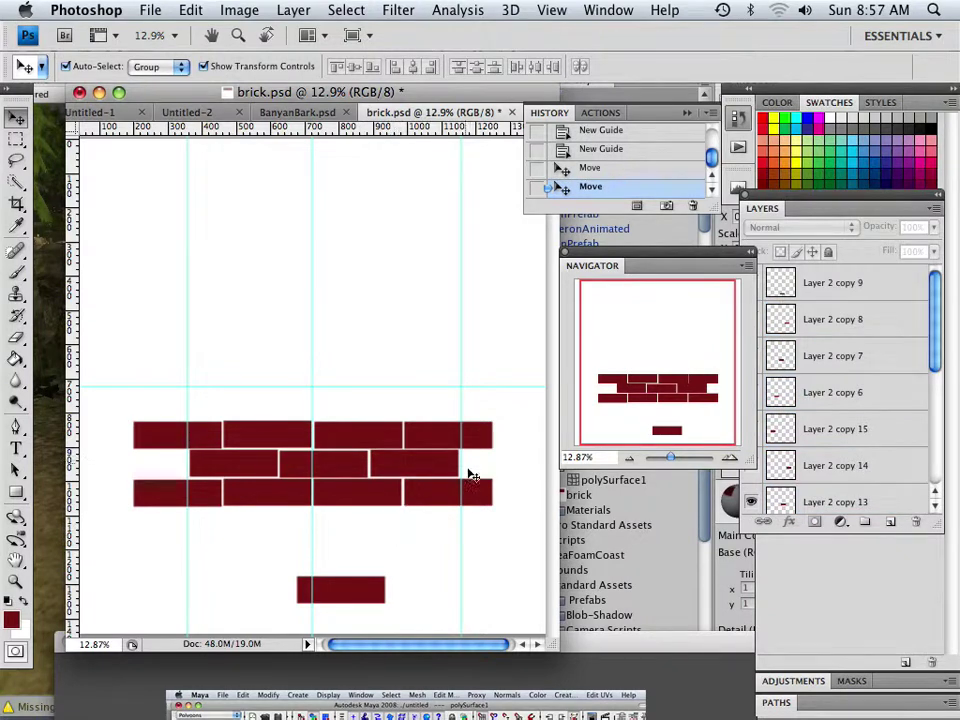
Copy the top two rows up above the wall and fill the second row's gap with a brick
left_click_drag(418, 521, 161, 476)
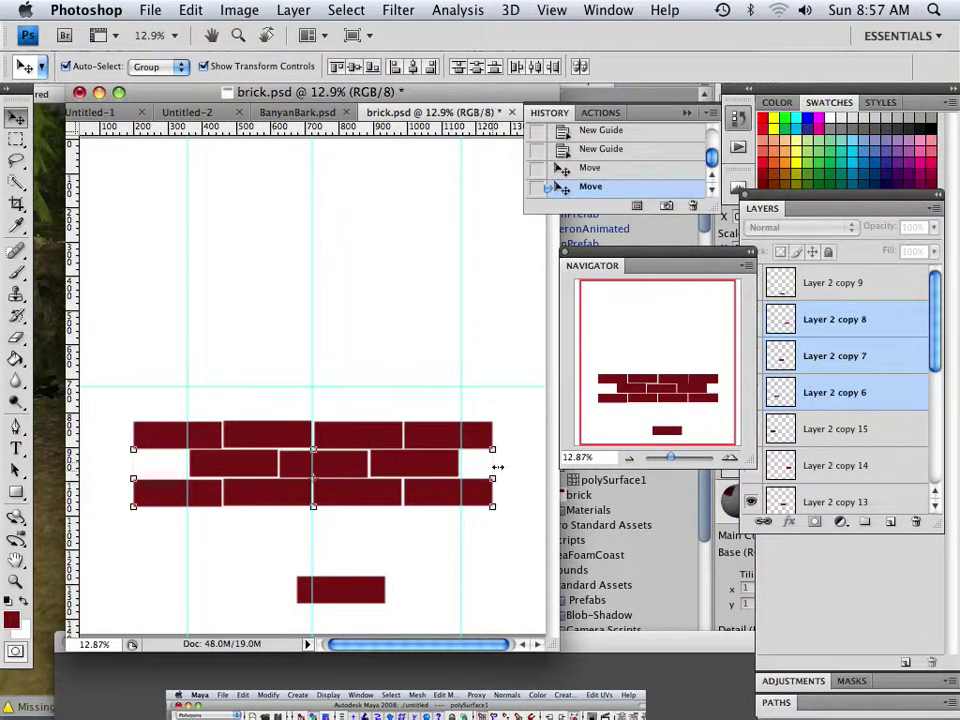
left_click_drag(517, 418, 137, 463)
left_click_drag(228, 467, 265, 303)
key("ctrl+z")
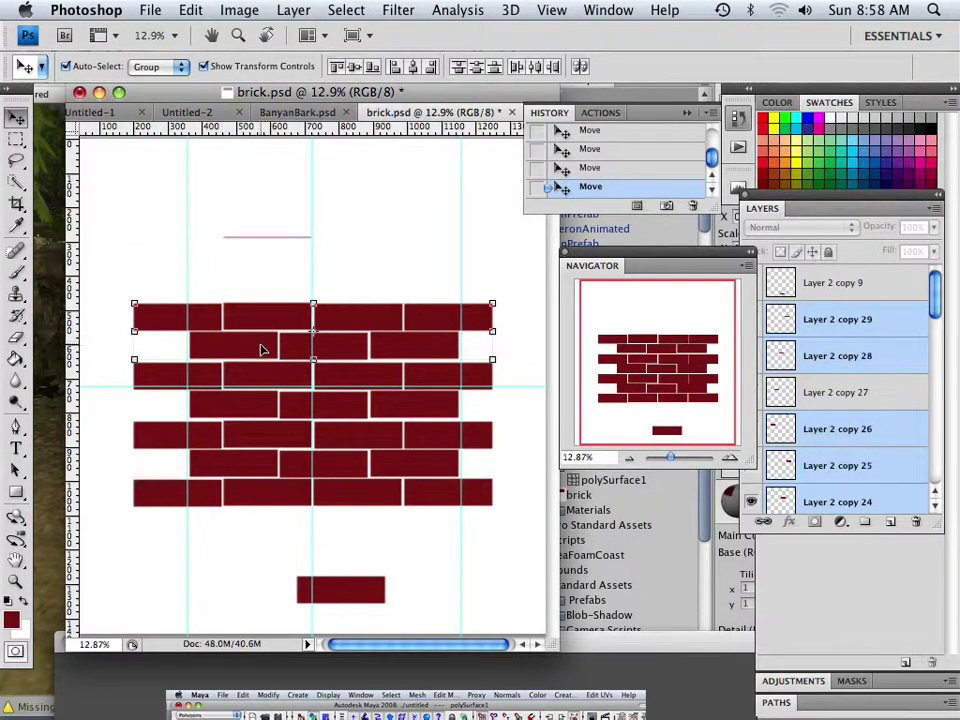
left_click_drag(527, 291, 148, 349)
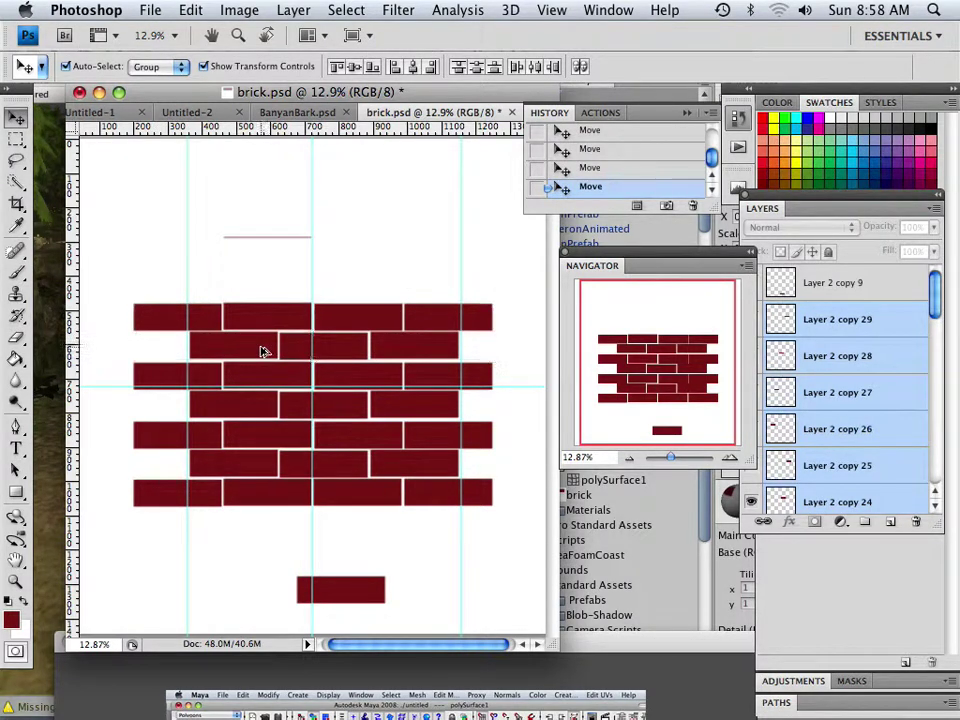
left_click_drag(261, 349, 267, 291)
key("ctrl+j")
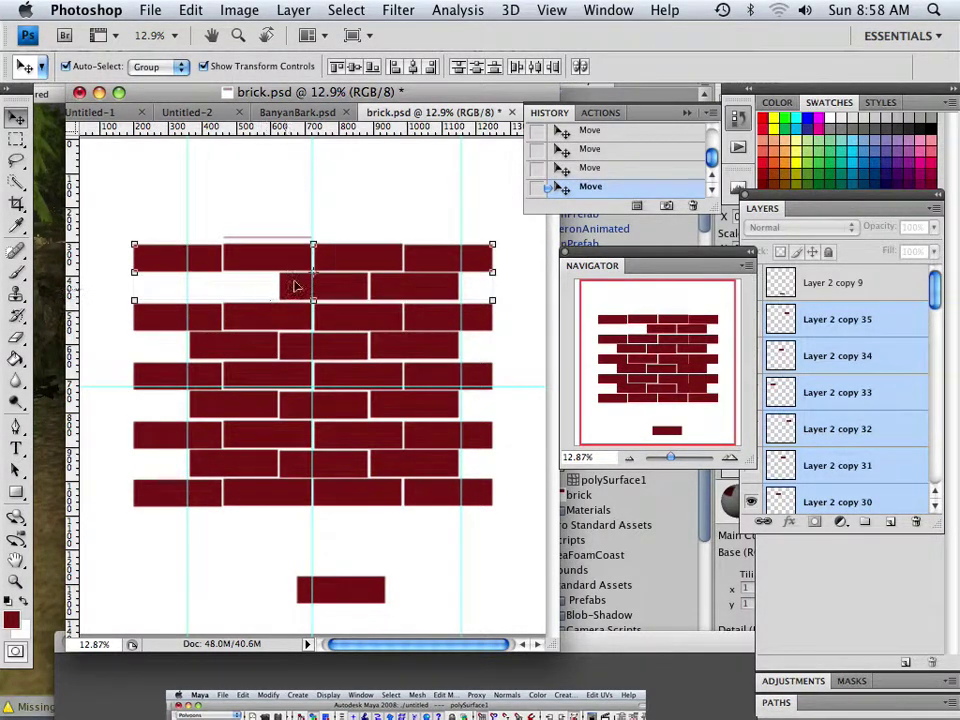
left_click(376, 213)
left_click(257, 349)
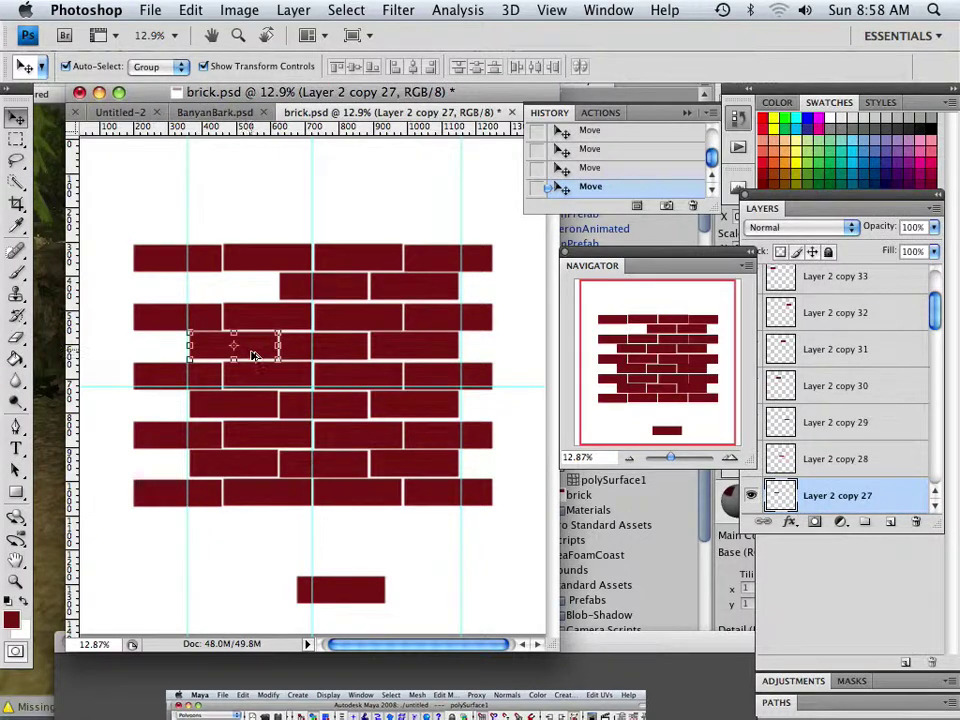
left_click_drag(256, 356, 256, 305)
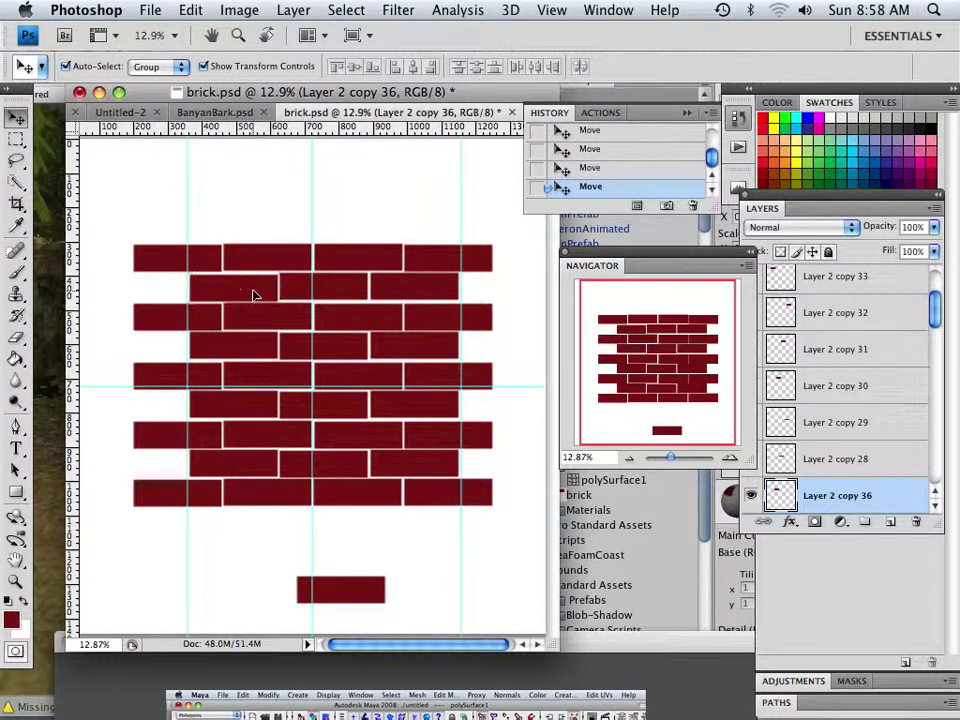
left_click(249, 302)
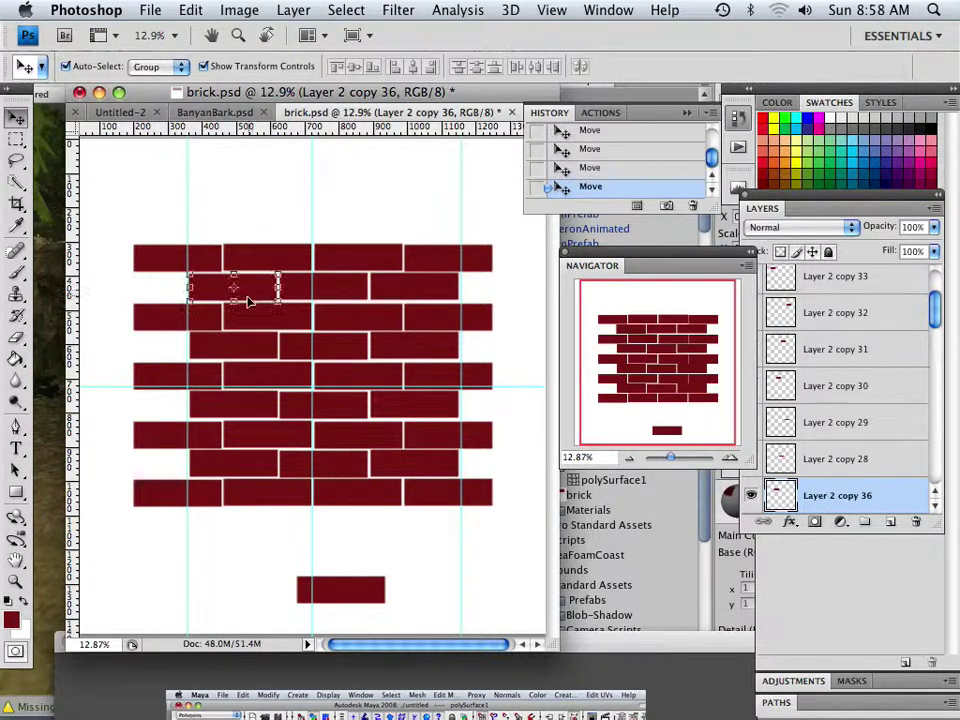
left_click(22, 145)
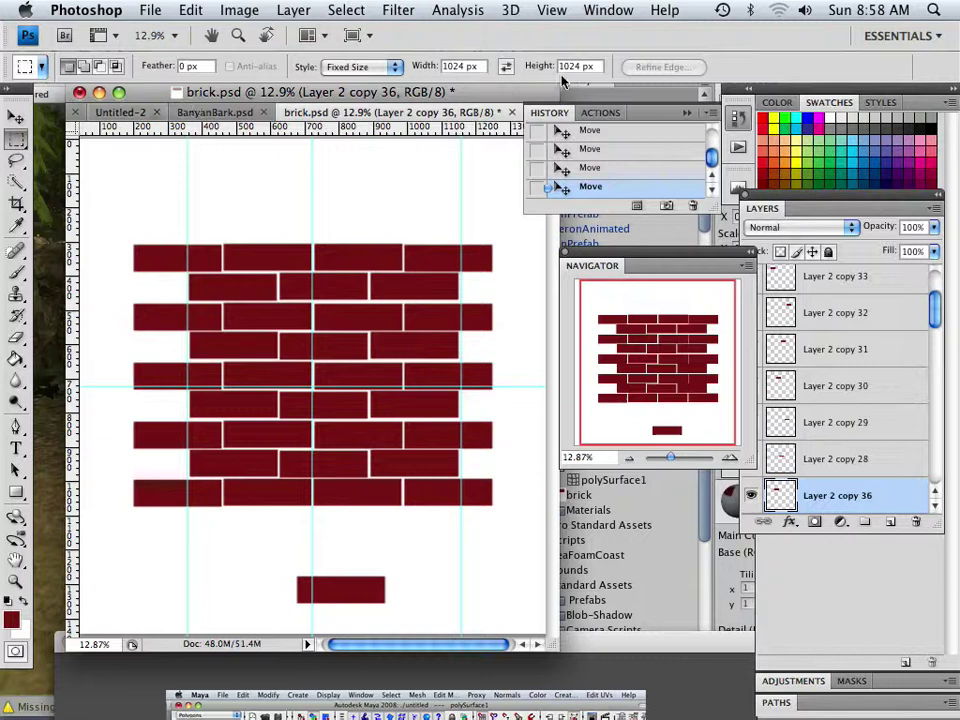
Discard the fixed 1024 px square selection and set the marquee style back to Normal
left_click_drag(231, 189, 105, 557)
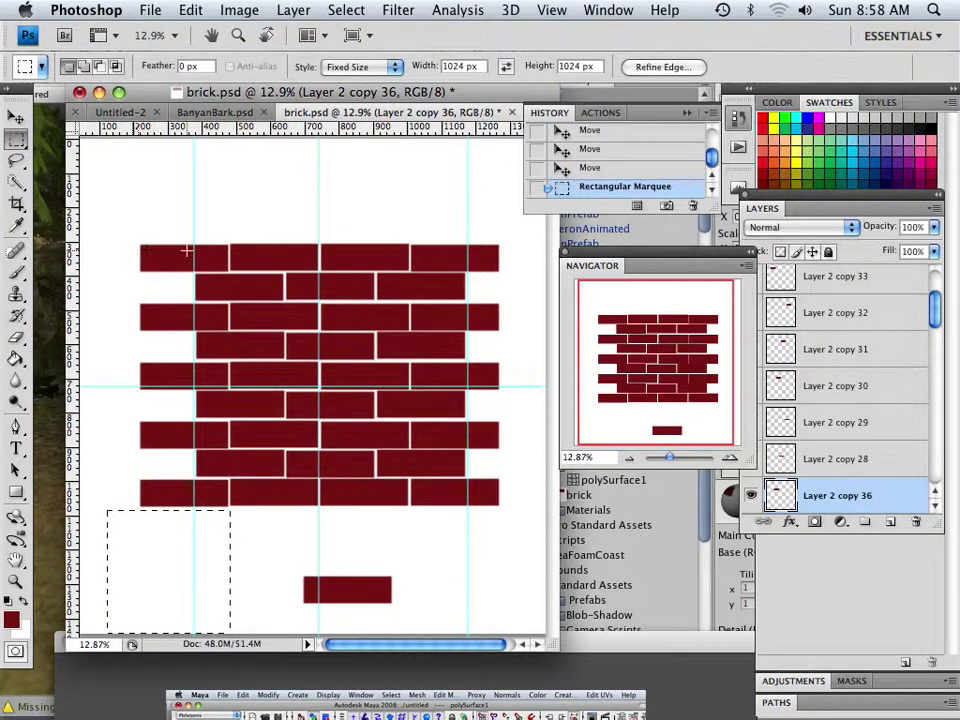
left_click_drag(198, 235, 206, 220)
left_click(346, 10)
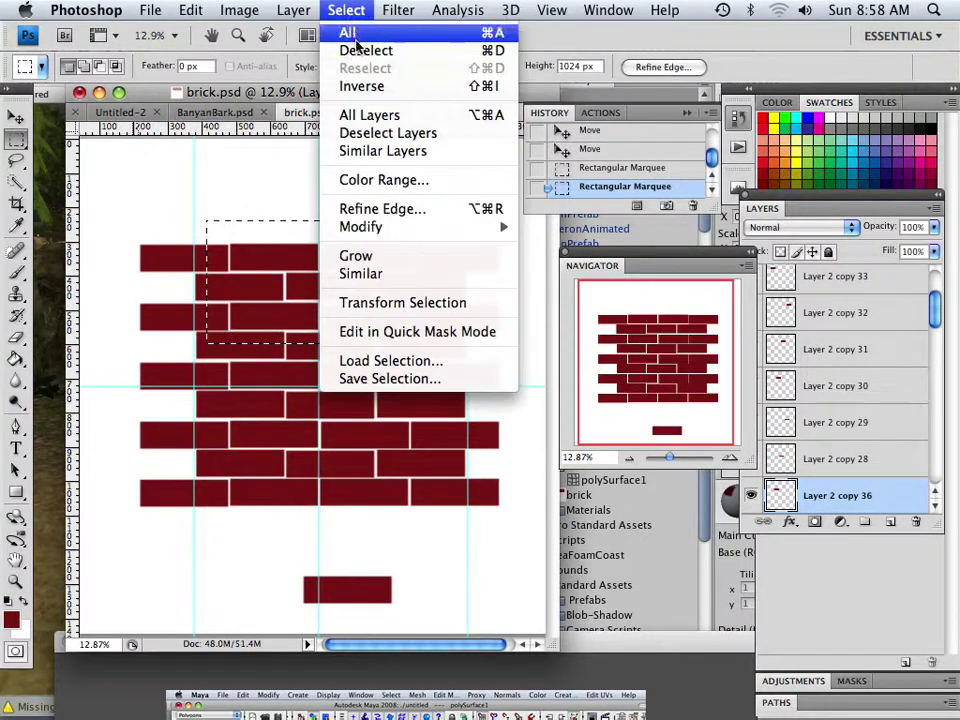
left_click(366, 50)
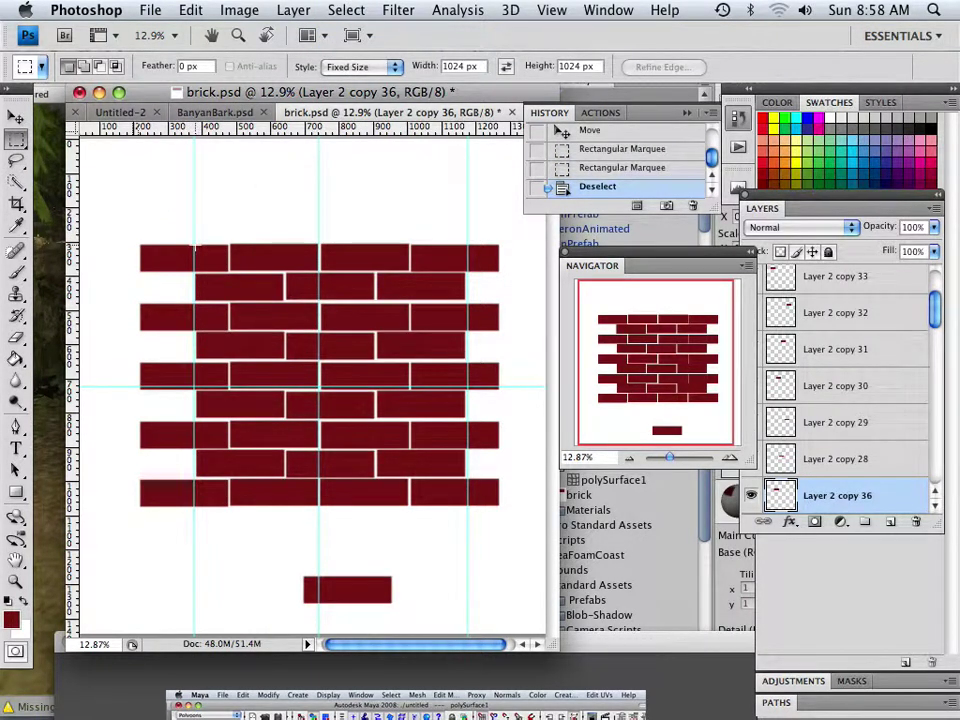
left_click_drag(181, 240, 147, 418)
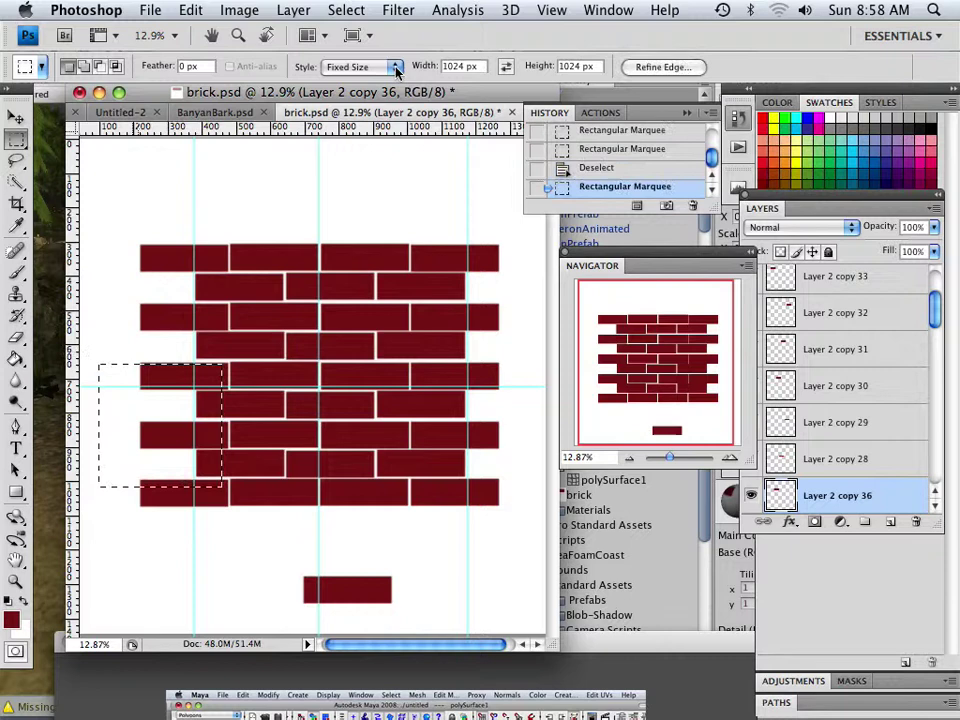
left_click(362, 66)
left_click(343, 42)
left_click(204, 227)
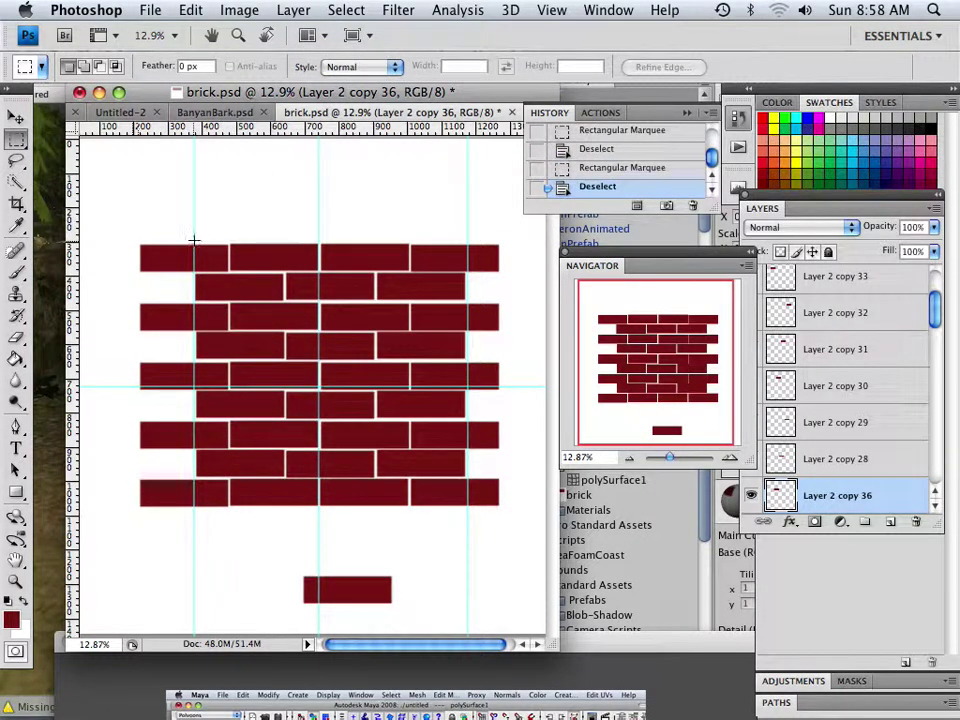
Drag a selection from guide to guide around the repeating brick section
left_click_drag(302, 304, 515, 511)
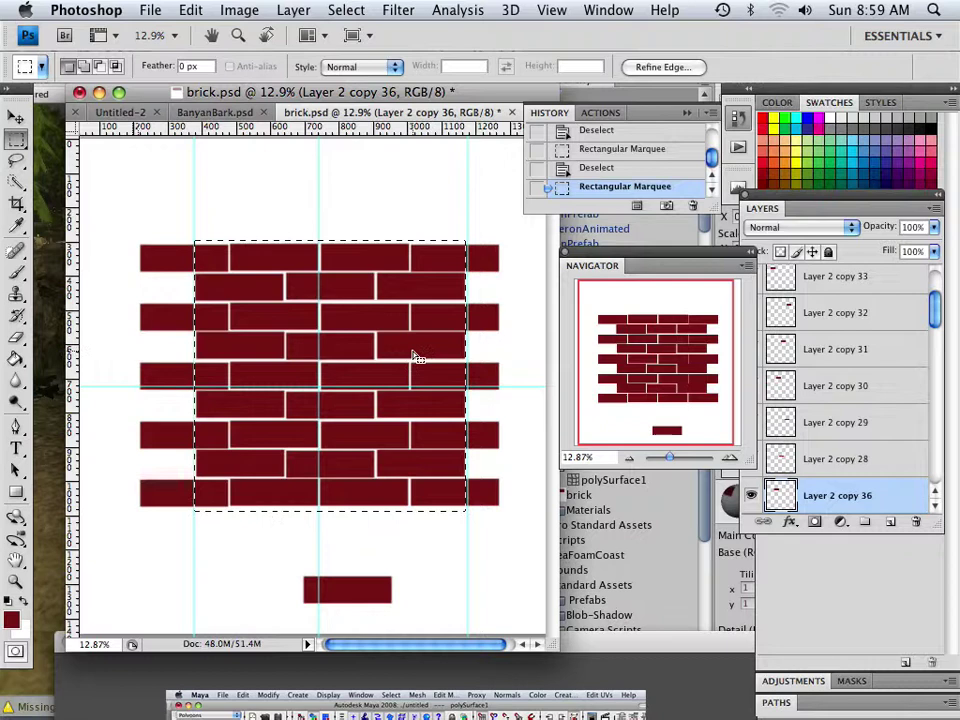
left_click_drag(669, 457, 670, 459)
left_click(191, 221)
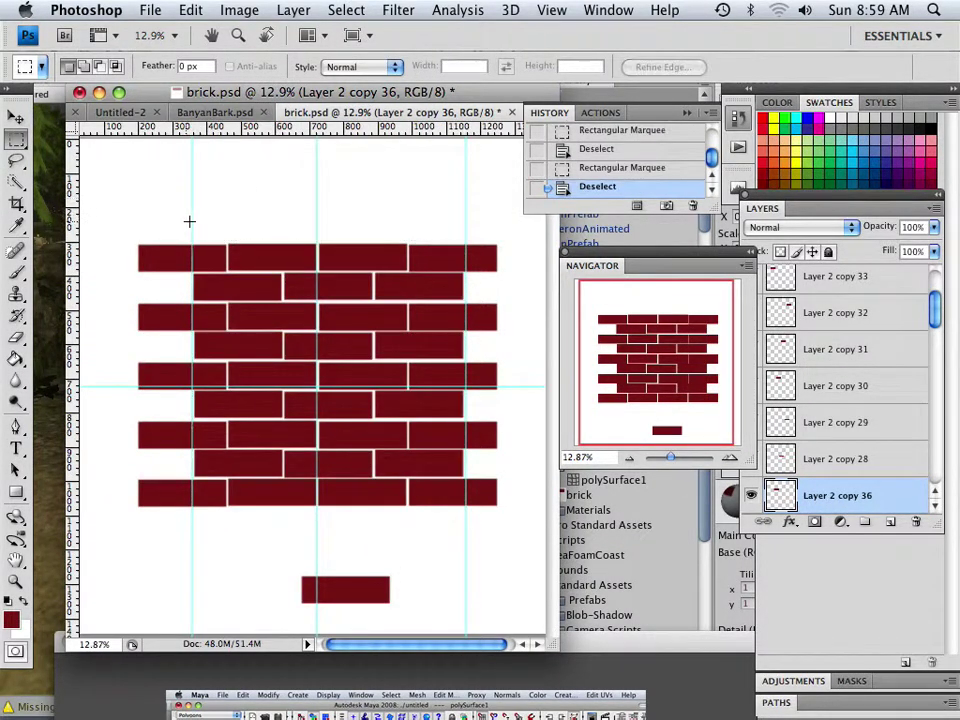
left_click(181, 217)
left_click_drag(262, 305, 509, 516)
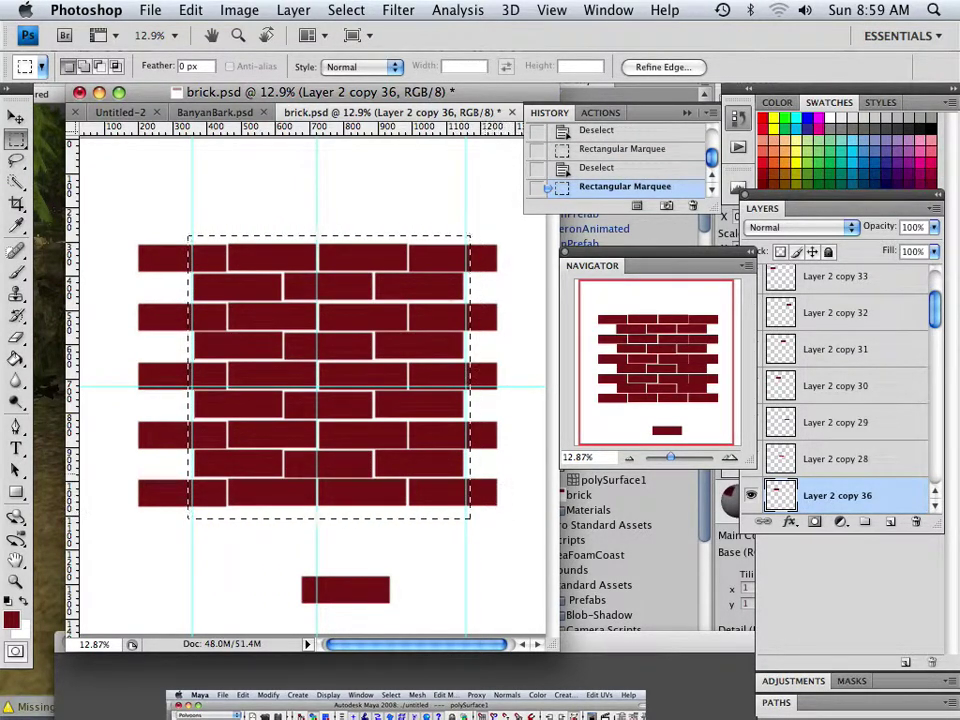
Crop the canvas to the selection, merge the listed brick layers into Layer 2 copy 9, and deselect
left_click(240, 11)
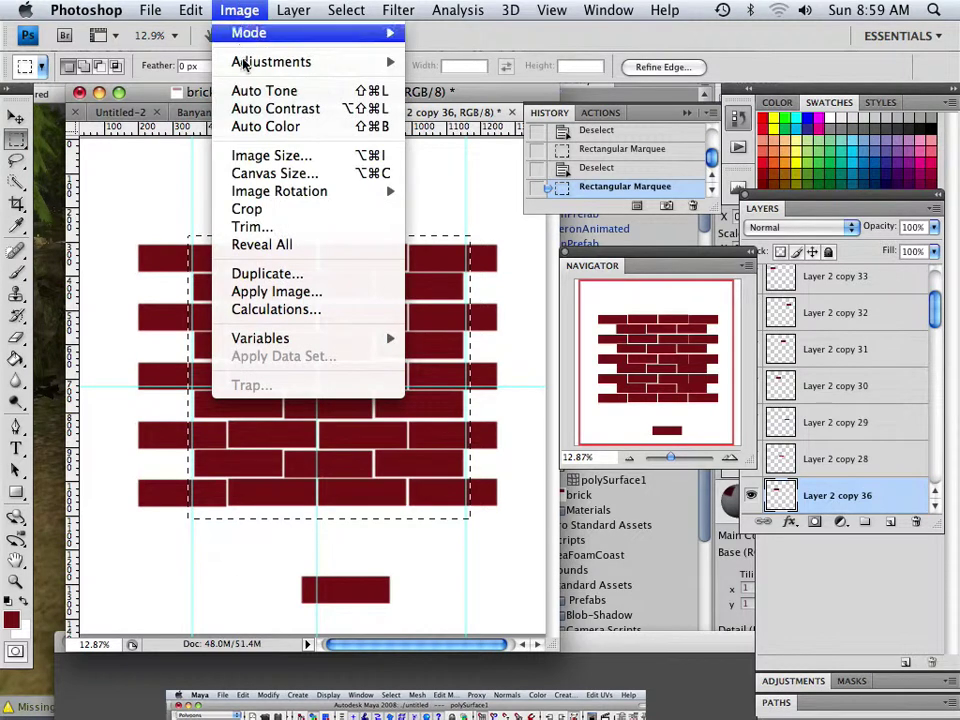
left_click(242, 208)
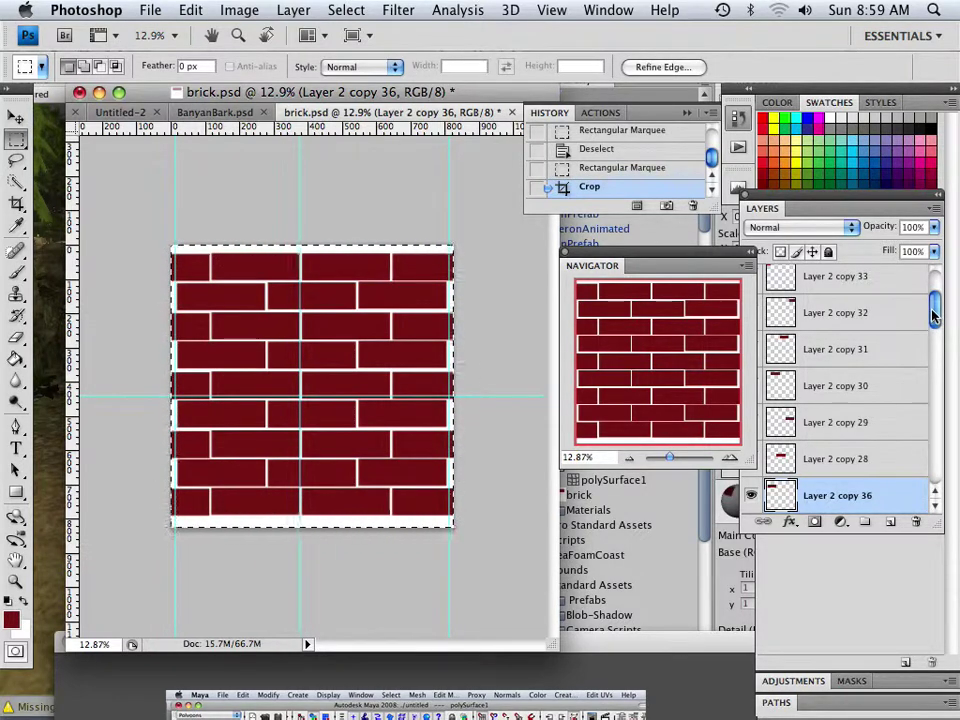
left_click_drag(934, 313, 937, 283)
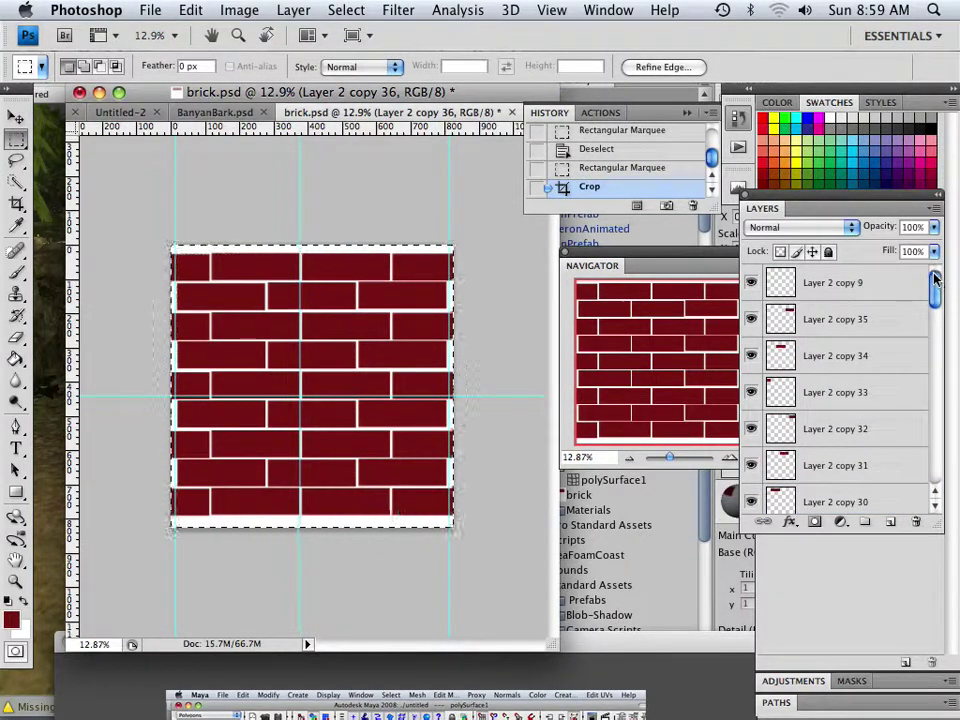
left_click(869, 290, "shift")
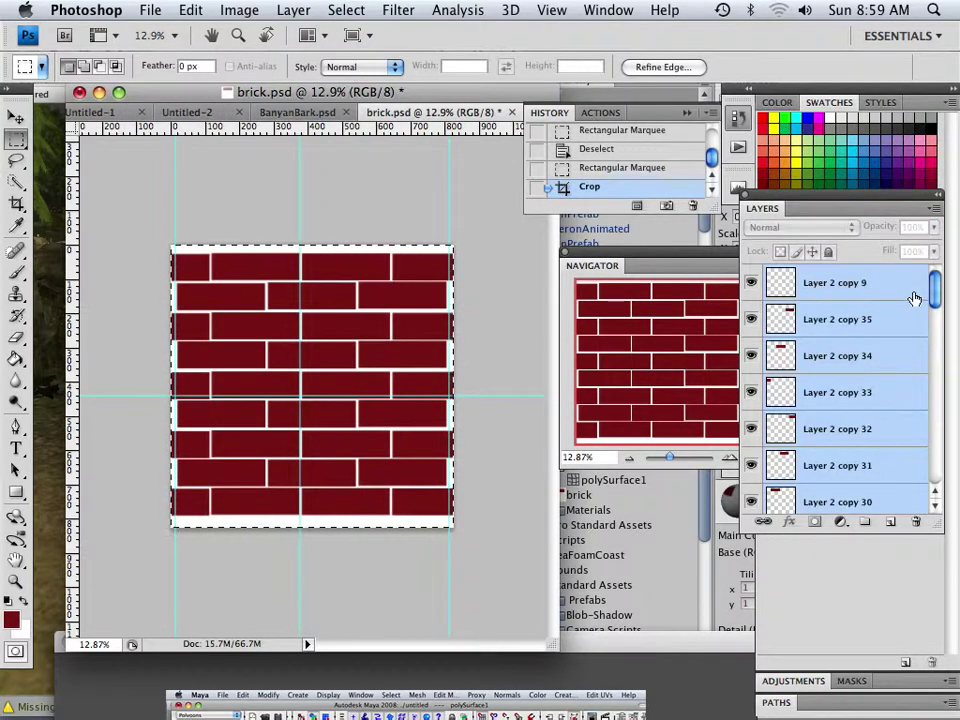
left_click(240, 10)
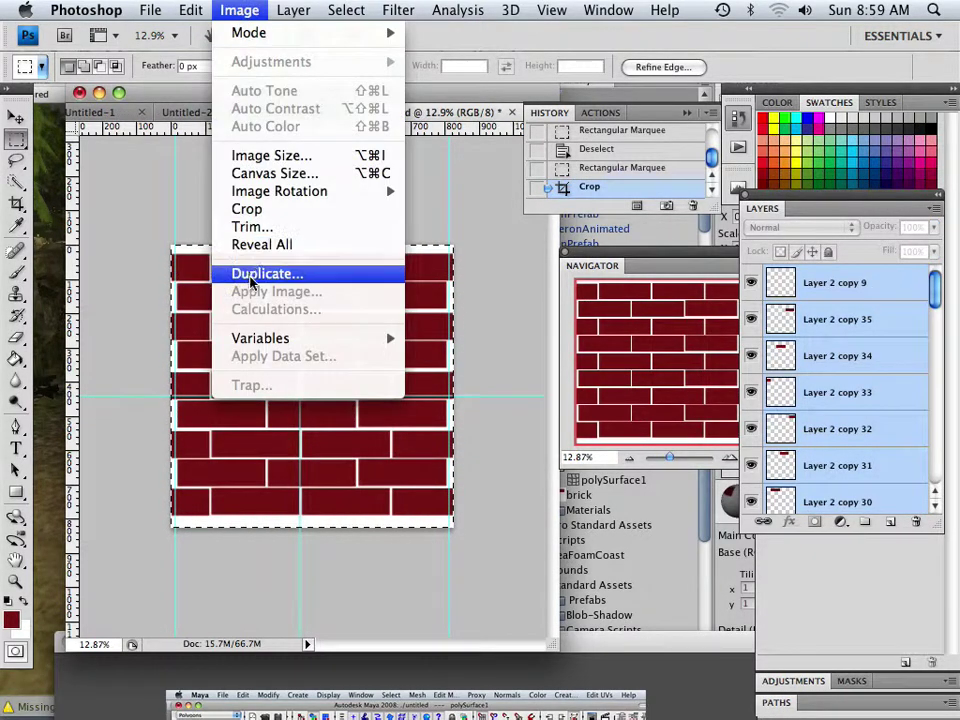
mouse_move(293, 10)
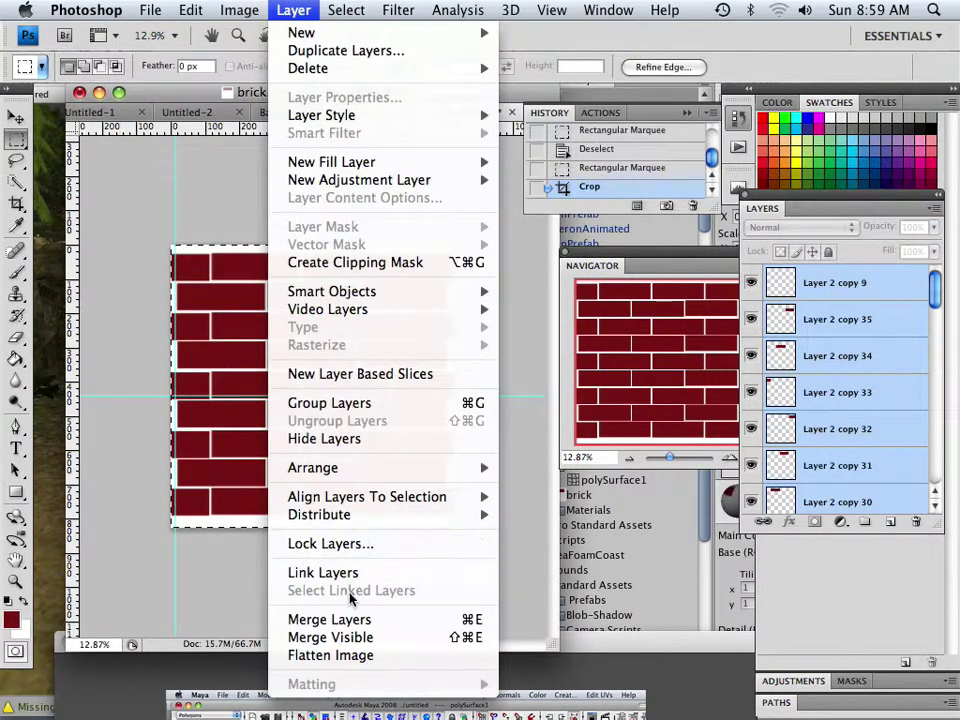
left_click(322, 619)
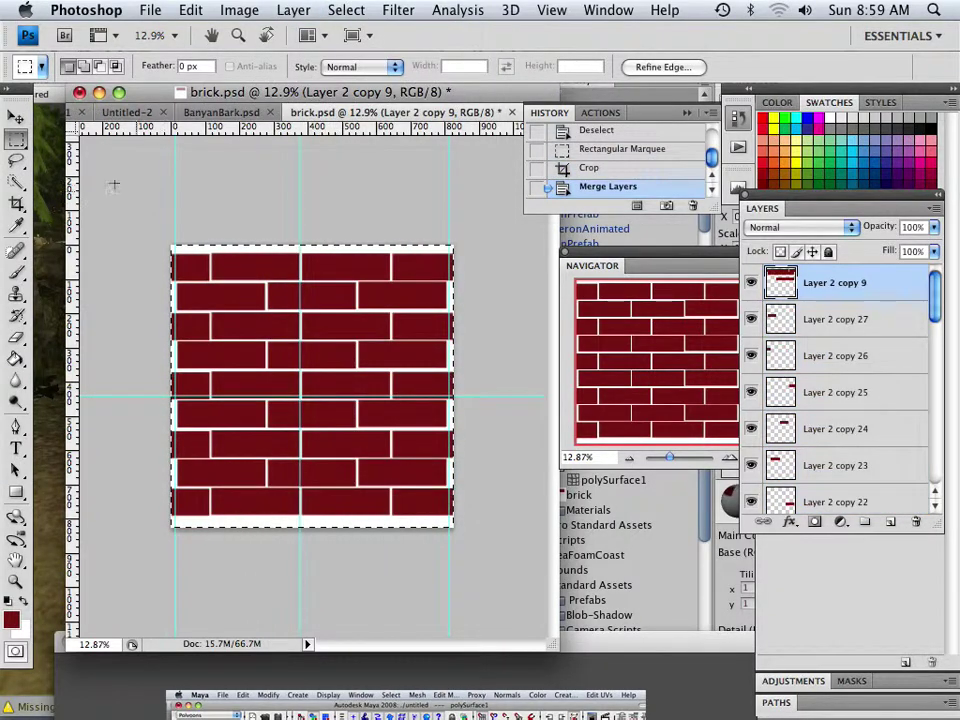
left_click(346, 10)
left_click(340, 47)
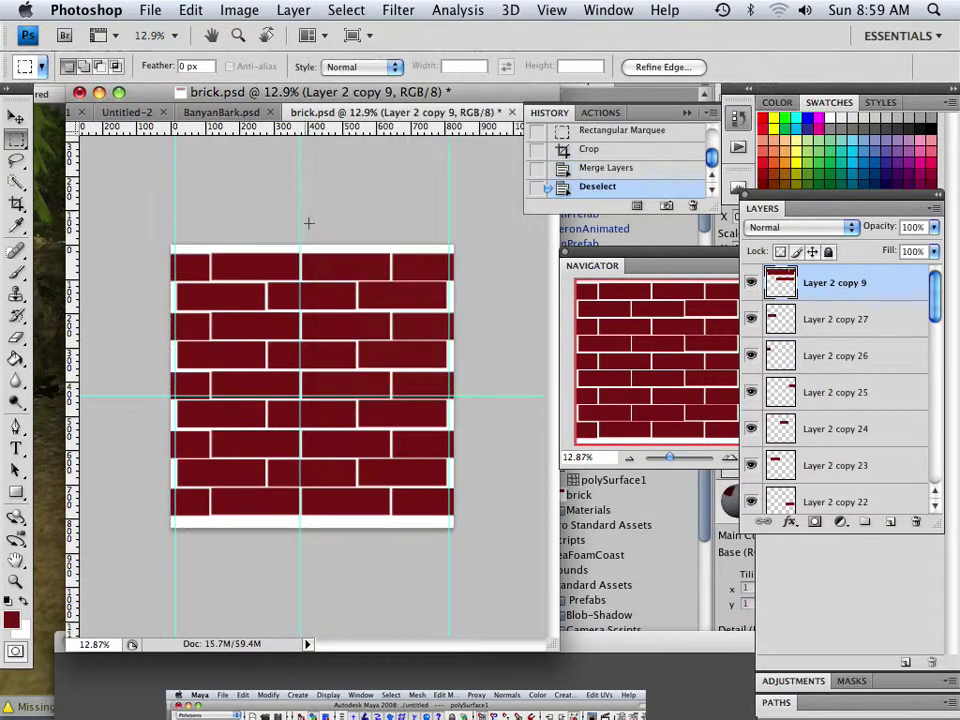
Start stretching the brick layer with the Move tool, then cancel the unfinished transform
key("v")
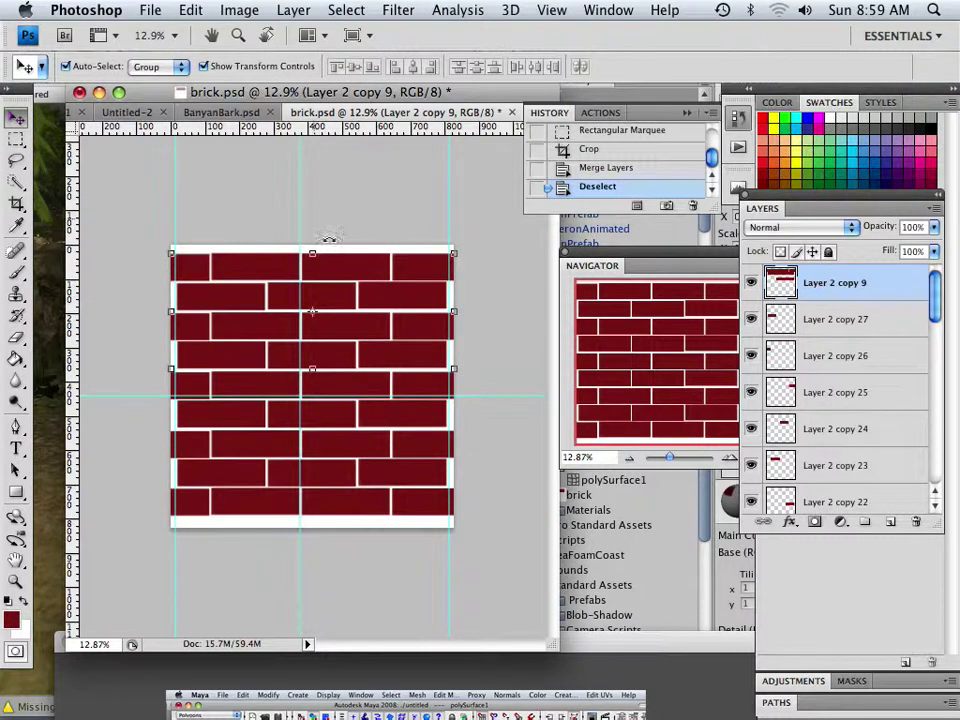
mouse_move(312, 251)
left_mouse_down()
mouse_move(313, 242)
mouse_move(316, 255)
left_mouse_up()
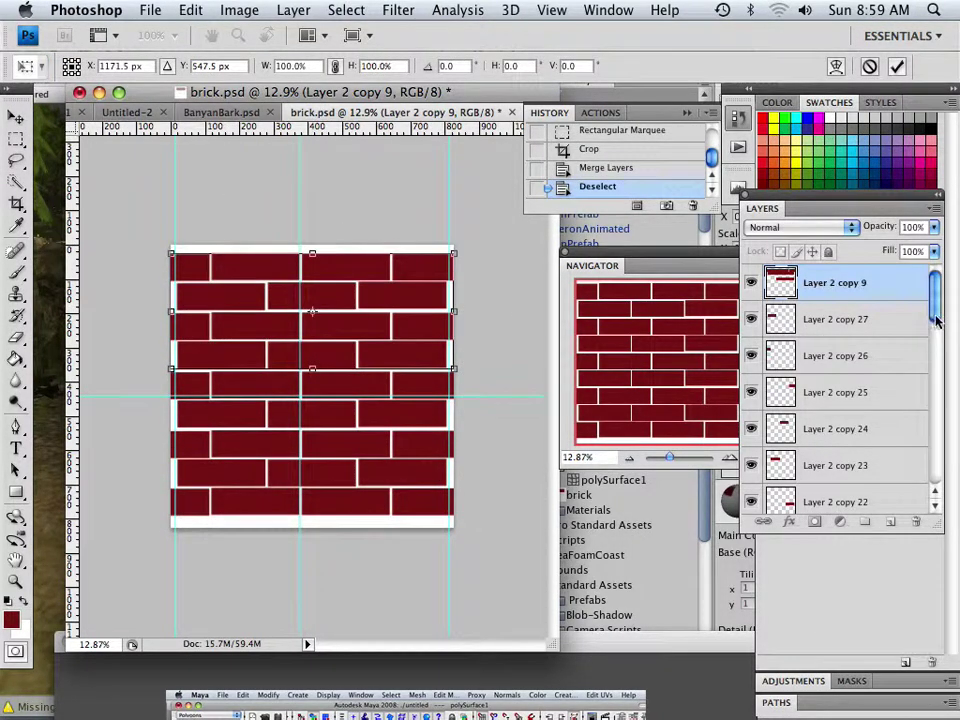
left_click_drag(937, 310, 936, 377)
scroll(857, 385, "down", 3)
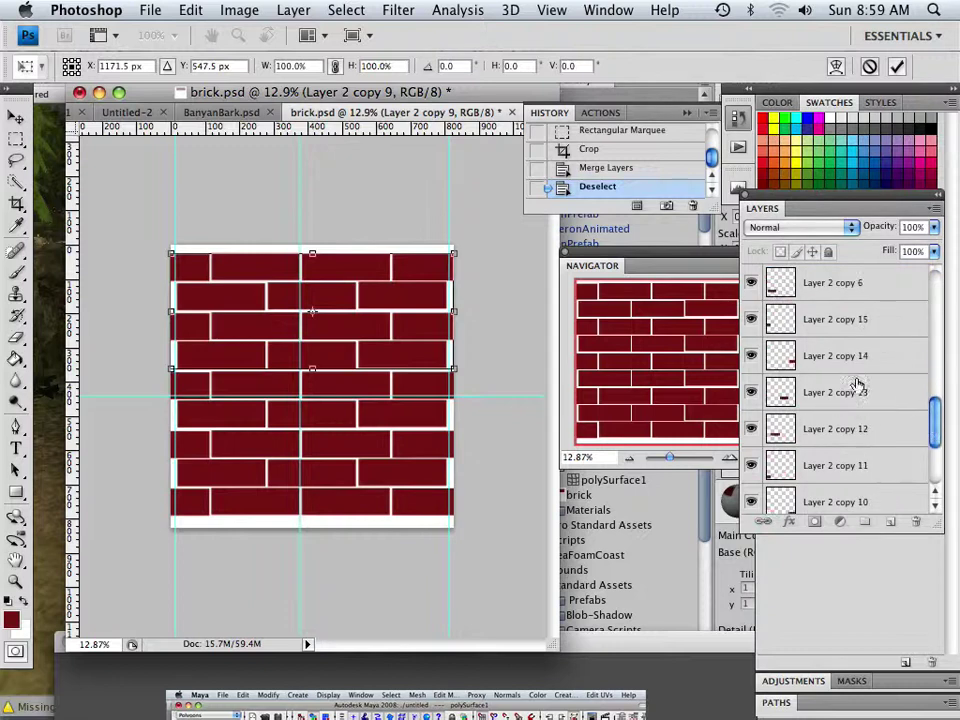
left_click(239, 11)
mouse_move(285, 14)
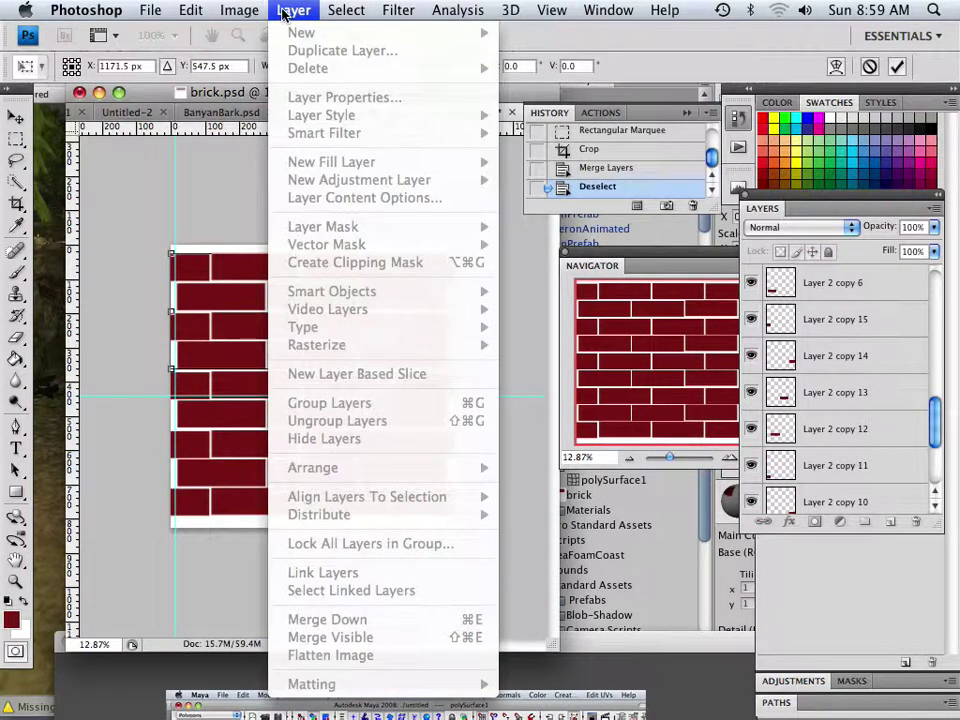
left_click(926, 428)
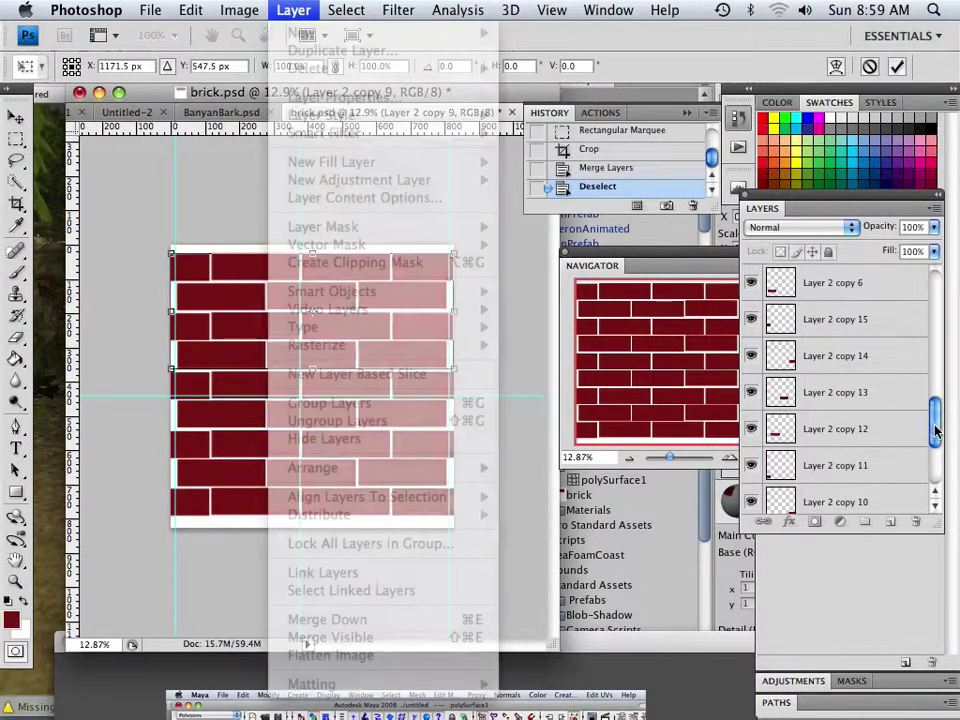
scroll(930, 450, "down", 4)
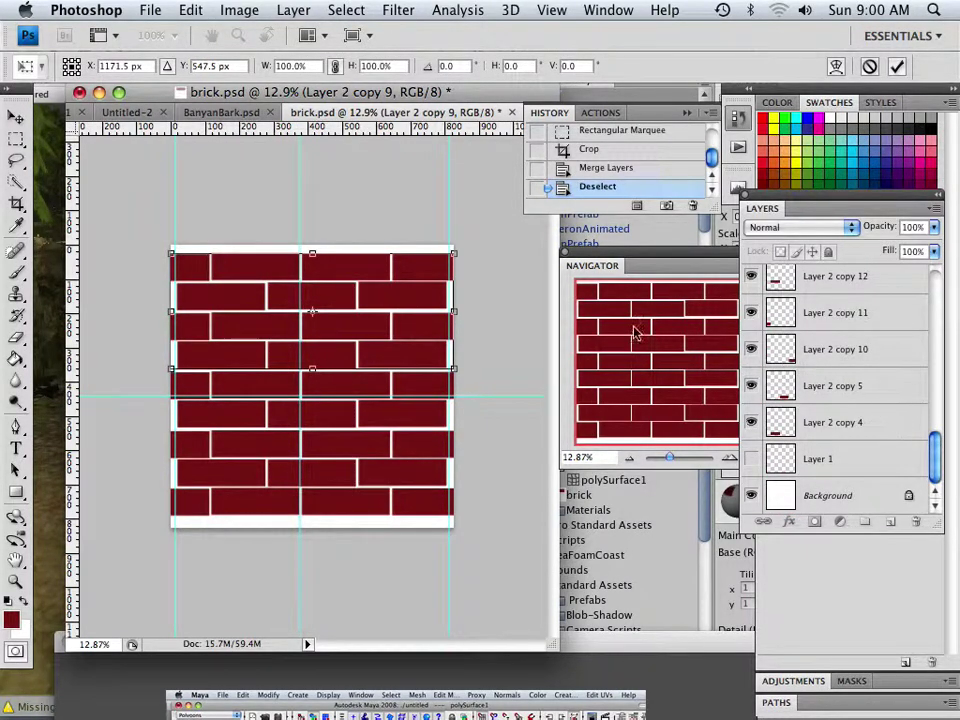
key("Return")
Select every layer and merge all remaining bricks into Layer 2 copy 9
left_click(865, 458)
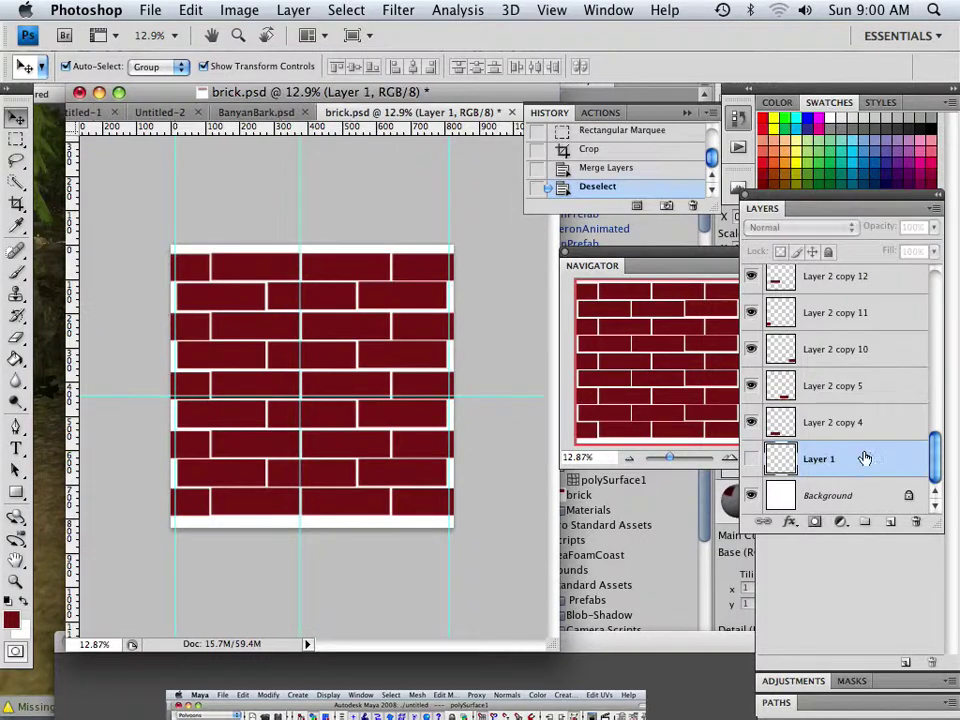
scroll(950, 468, "up", 10)
key("super+alt+a")
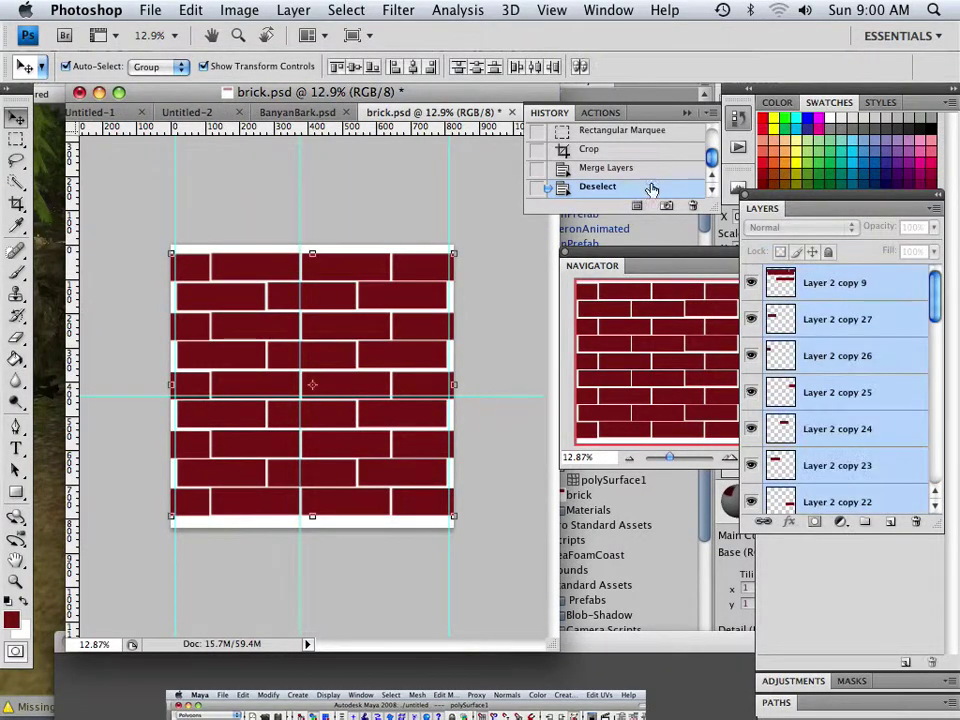
left_click(289, 9)
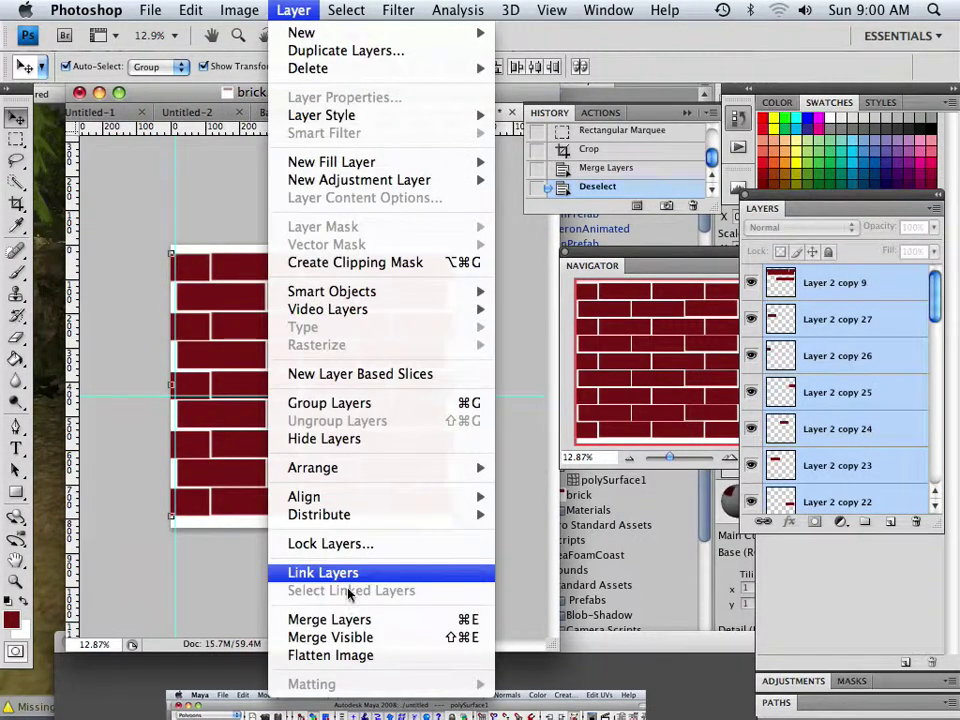
left_click(353, 621)
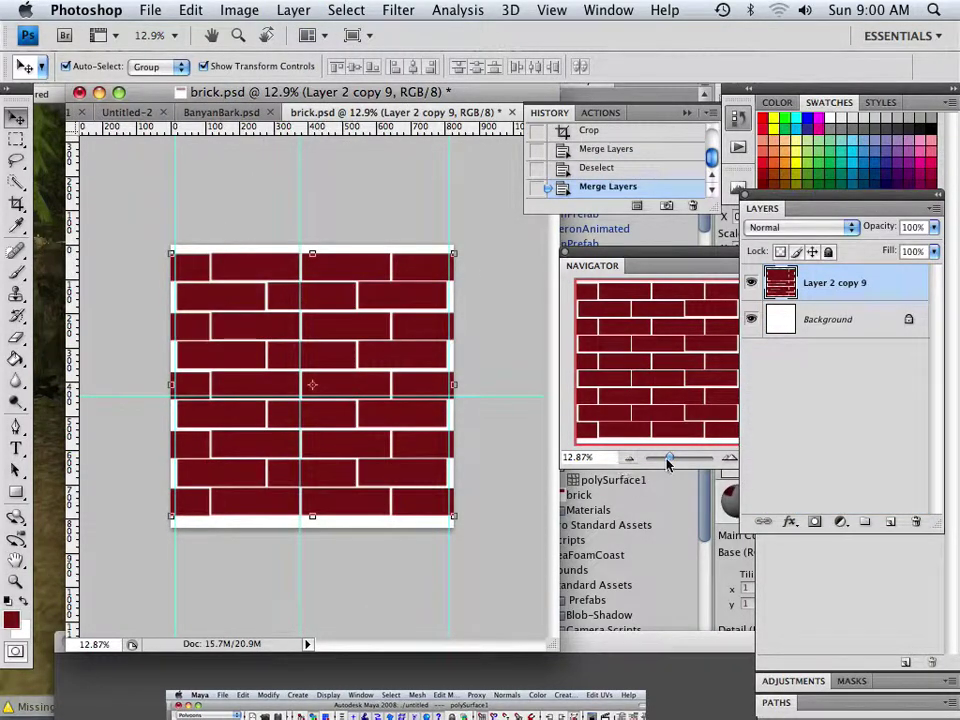
Stretch Layer 2 copy 9 to 103.5% width and 106.2% height so the bricks reach all four canvas edges
left_click_drag(669, 457, 671, 458)
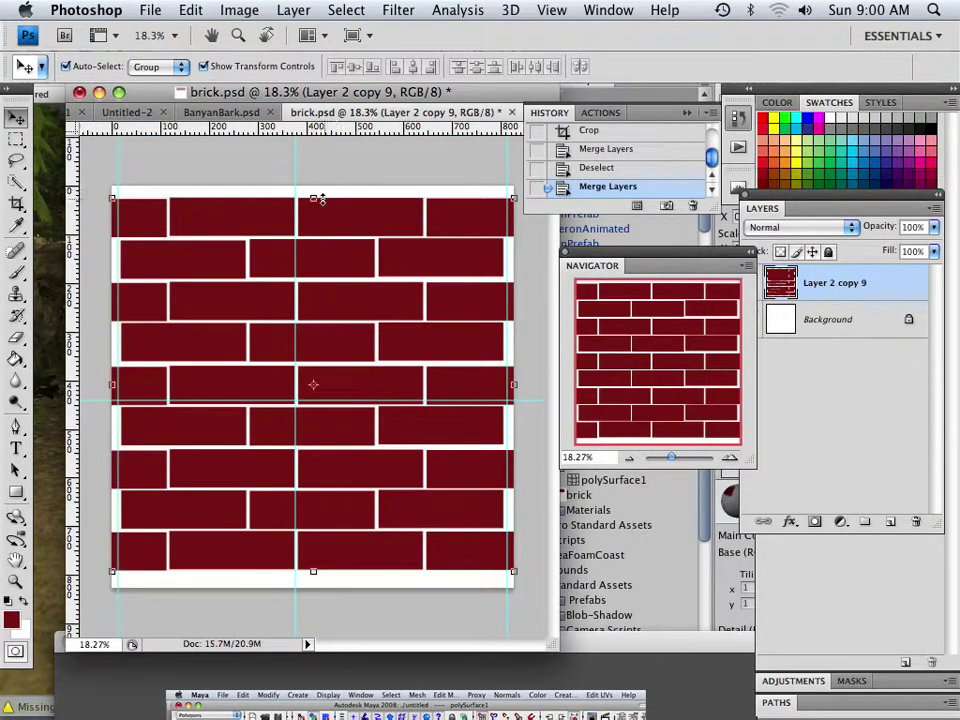
left_click_drag(316, 199, 316, 190)
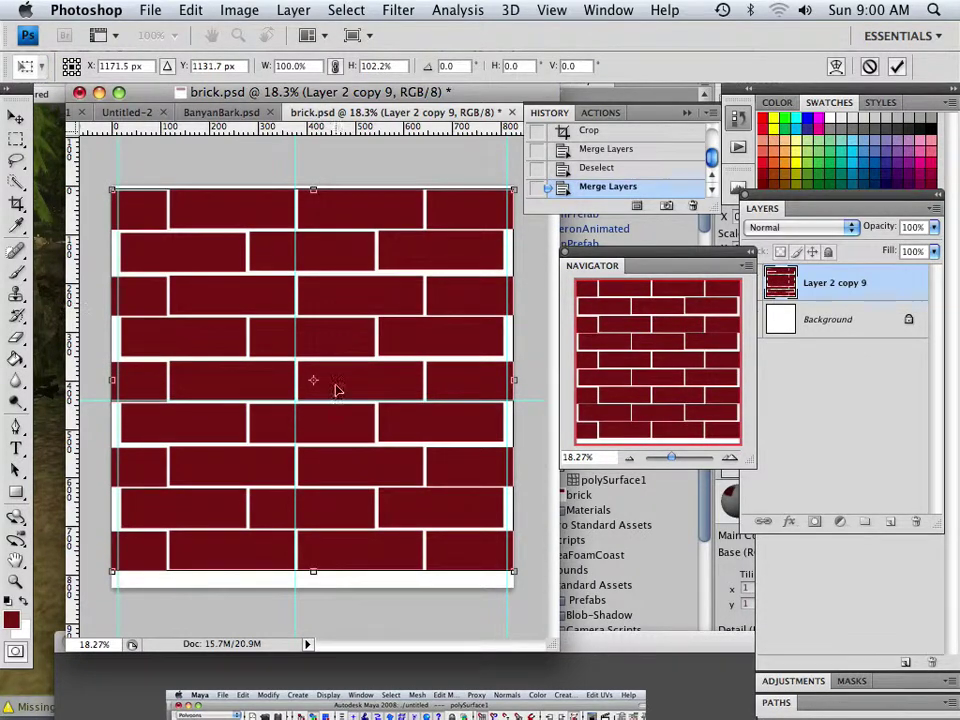
mouse_move(321, 581)
left_mouse_down()
mouse_move(313, 575)
mouse_move(313, 588)
left_mouse_up()
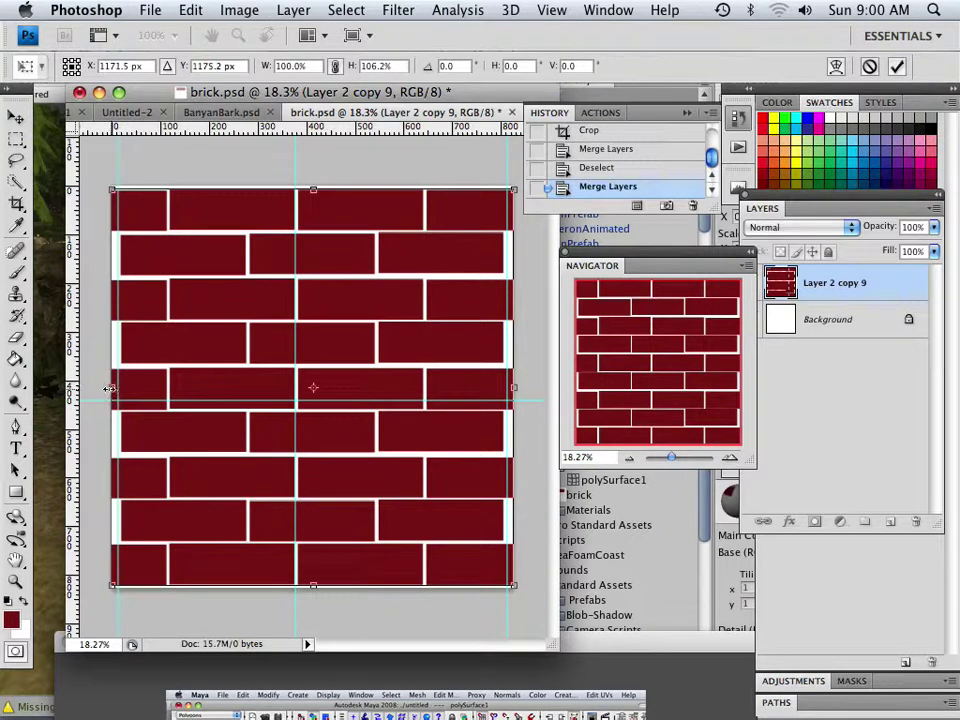
left_click_drag(109, 388, 103, 388)
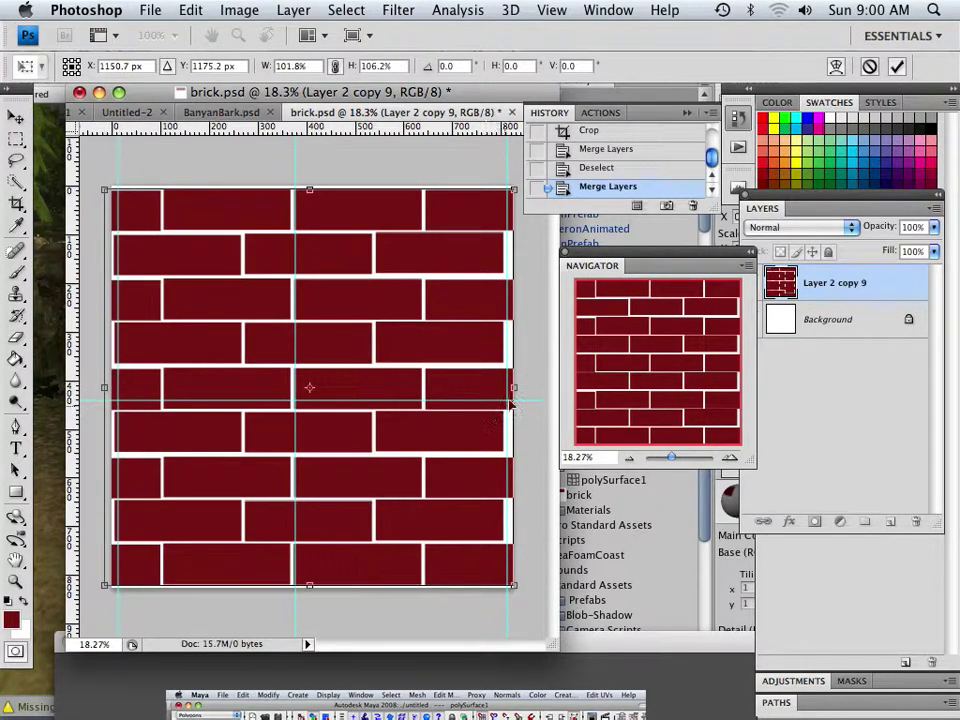
left_click_drag(514, 387, 521, 387)
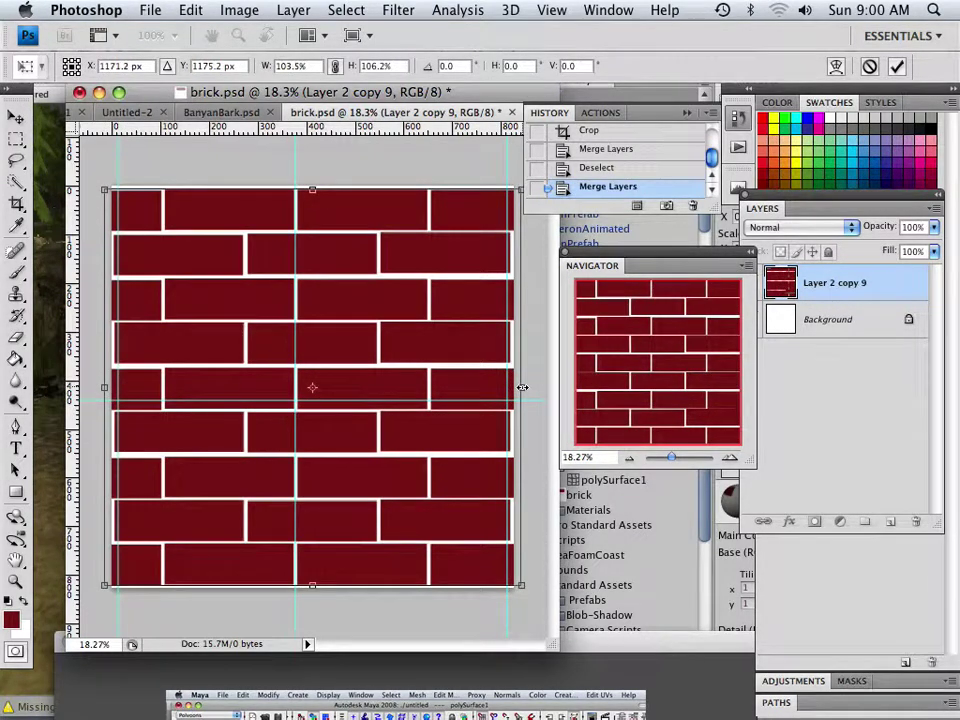
left_click(16, 117)
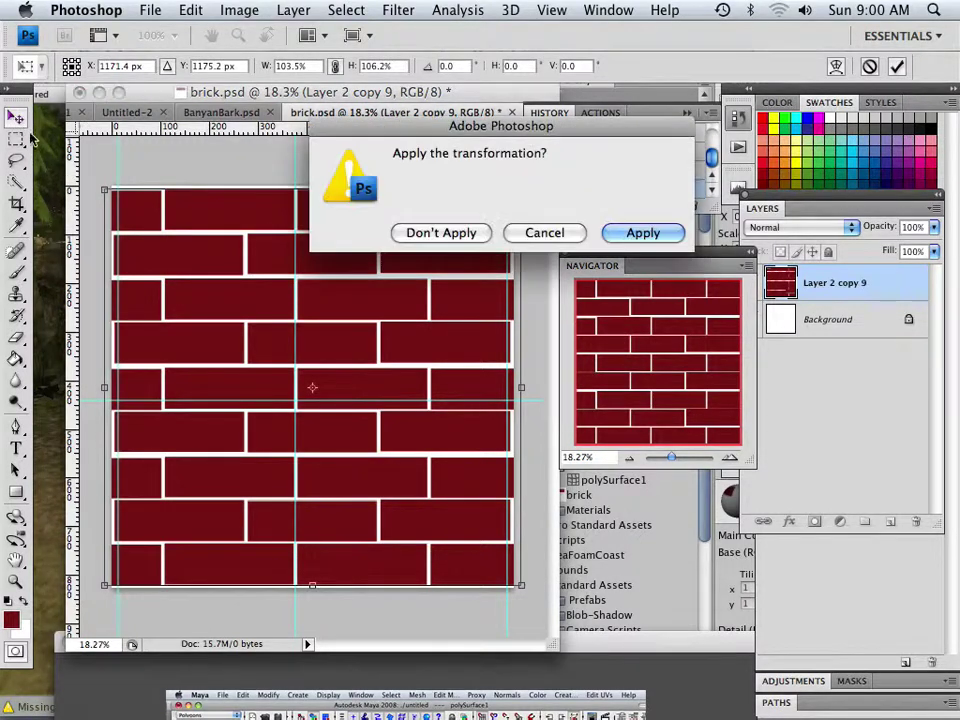
key("Return")
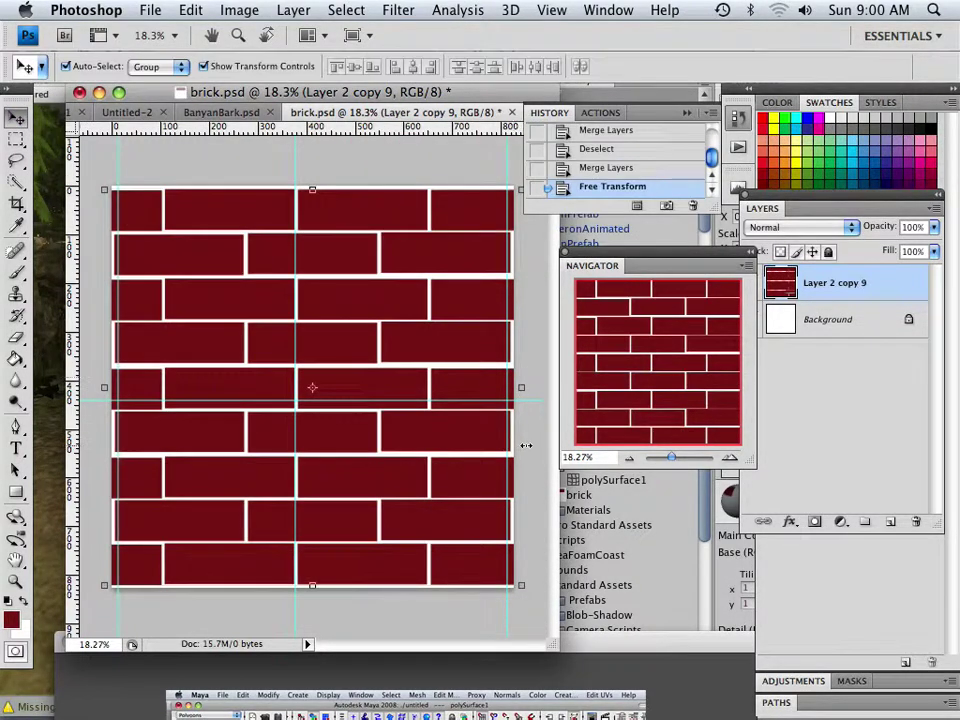